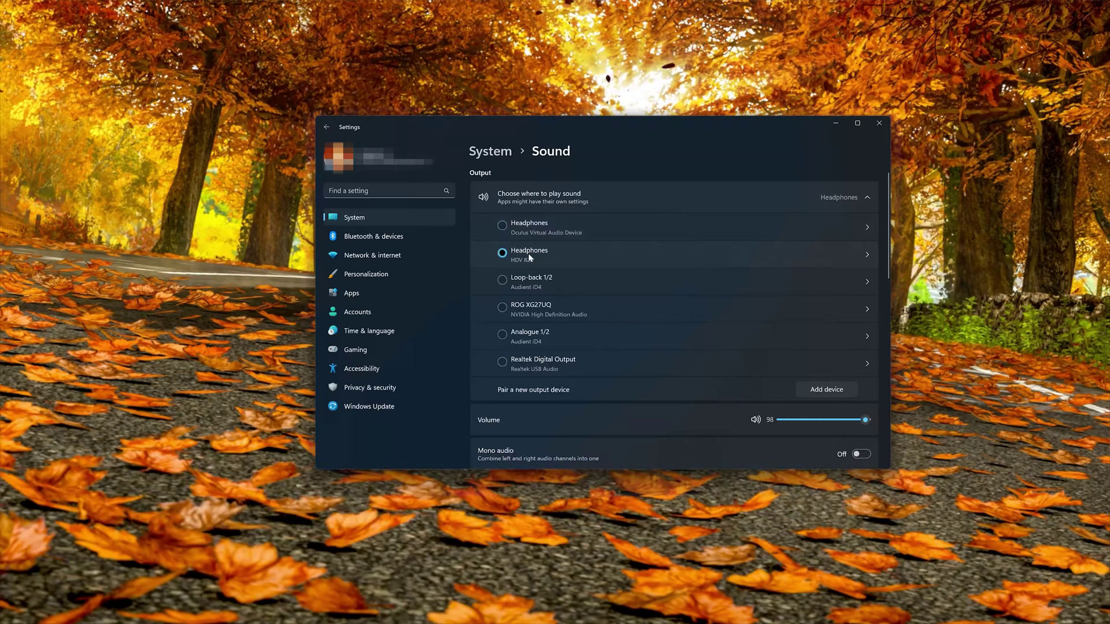
Check the HDV 820 headphones' properties, including audio permission, and view the device types offered for pairing a new output device.
click(597, 252)
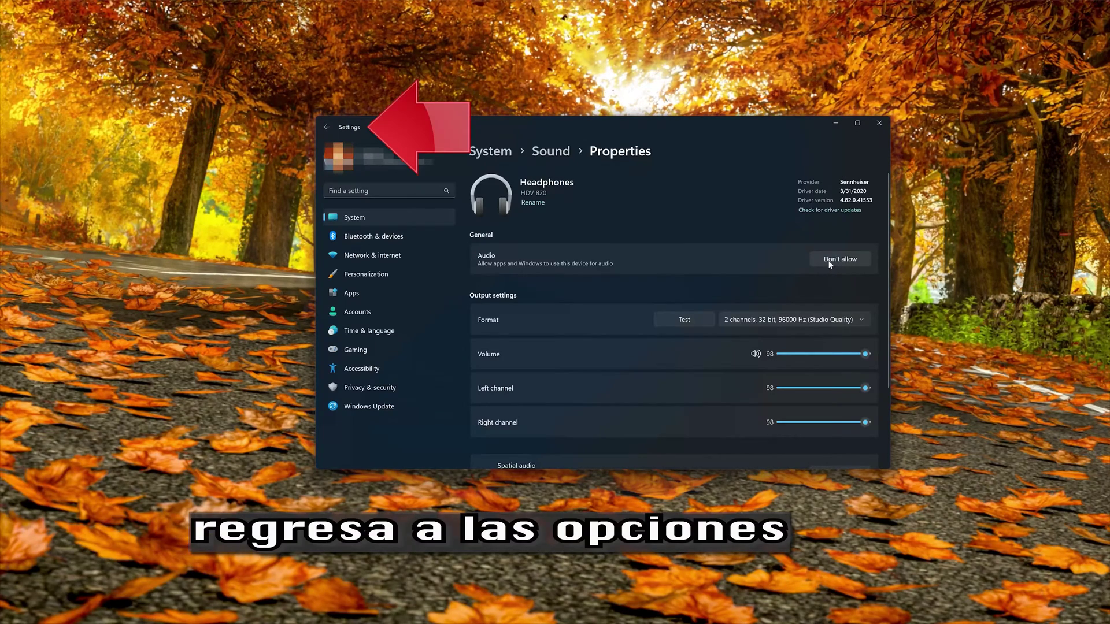
click(328, 127)
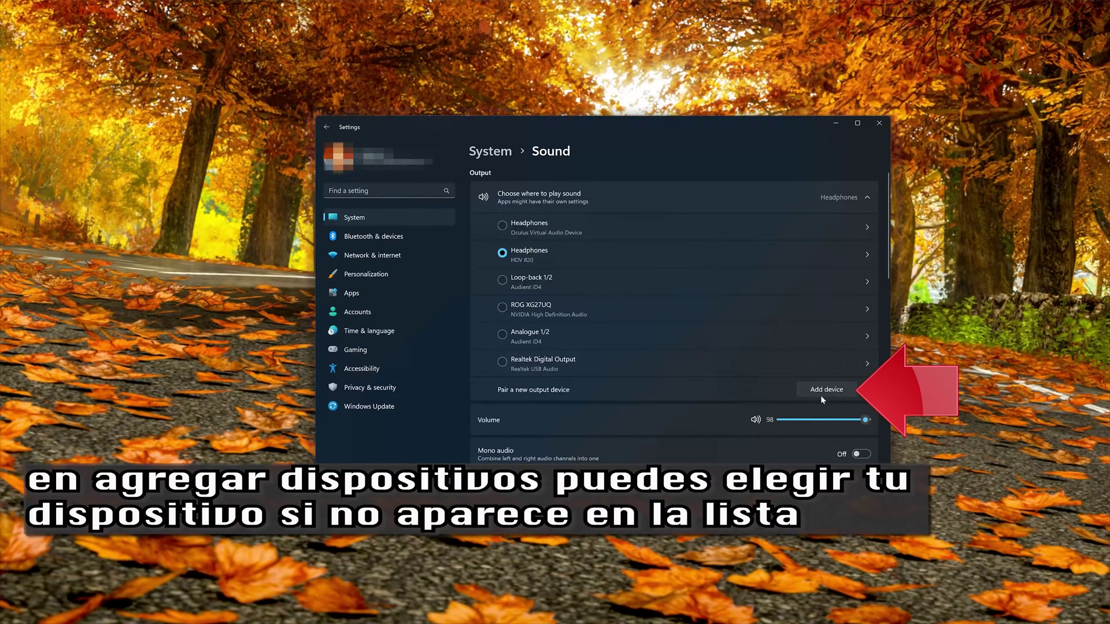
click(825, 389)
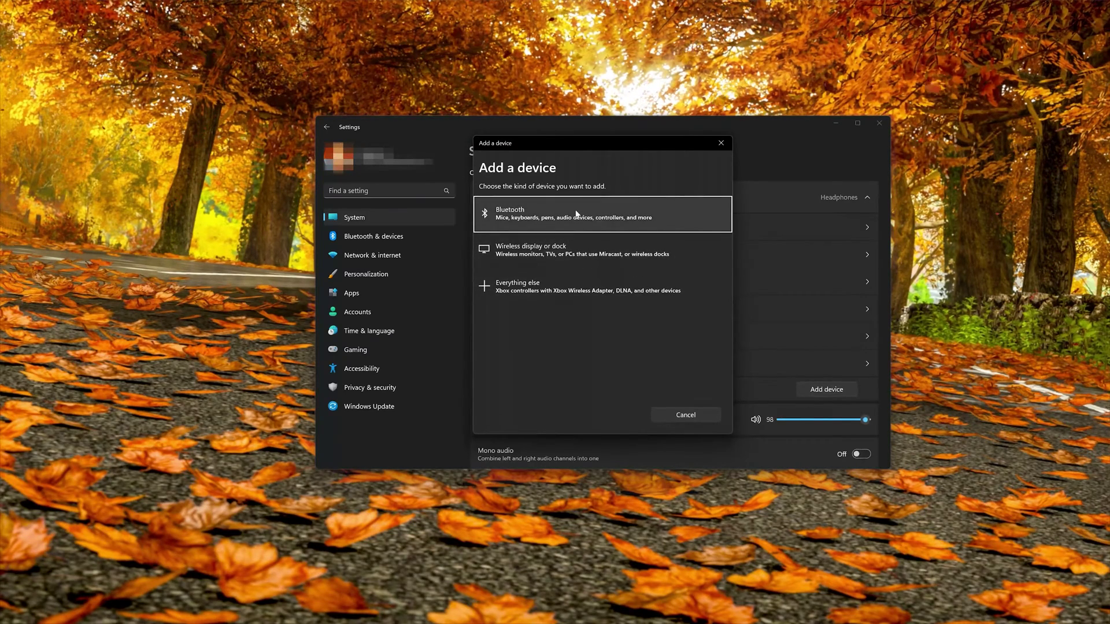
click(715, 144)
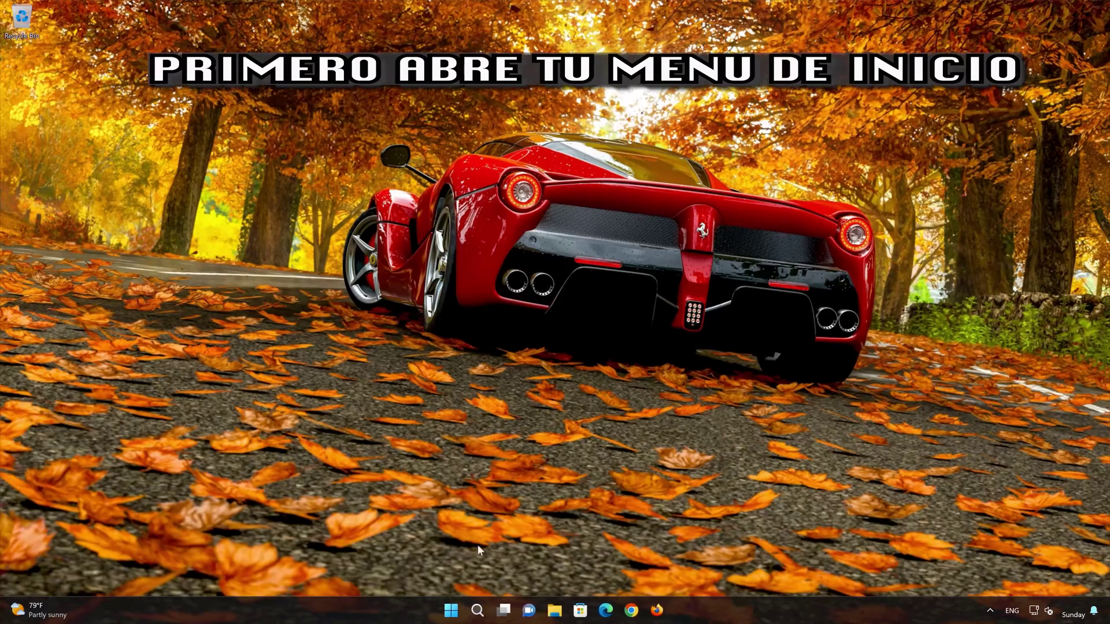
Open the Windows system settings and go to the list of other troubleshooters under Troubleshoot.
click(457, 608)
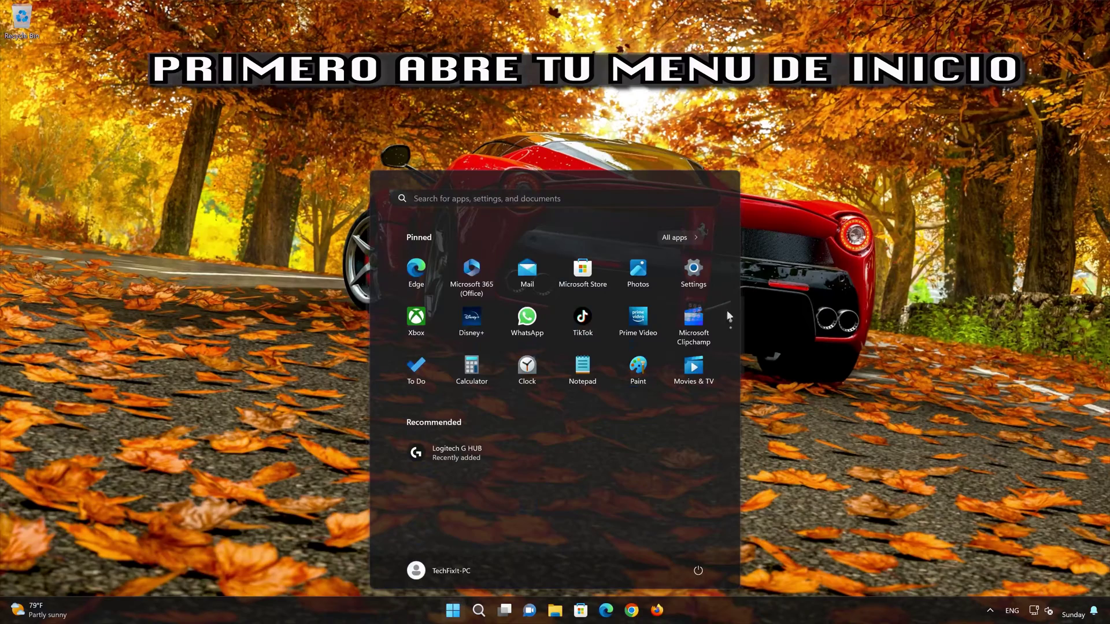
click(701, 276)
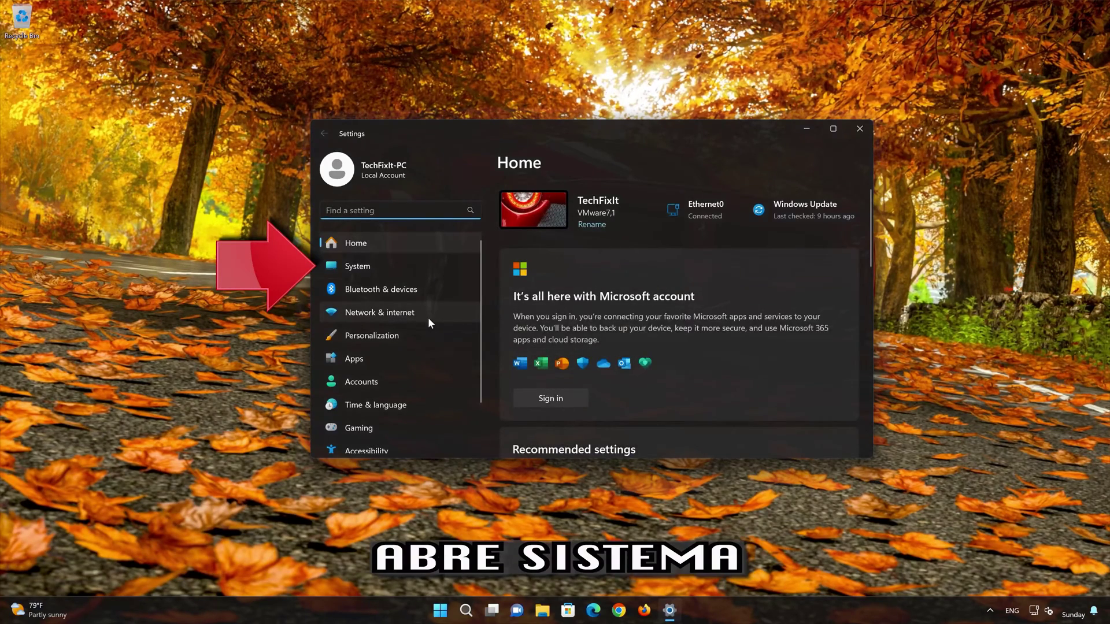
click(393, 264)
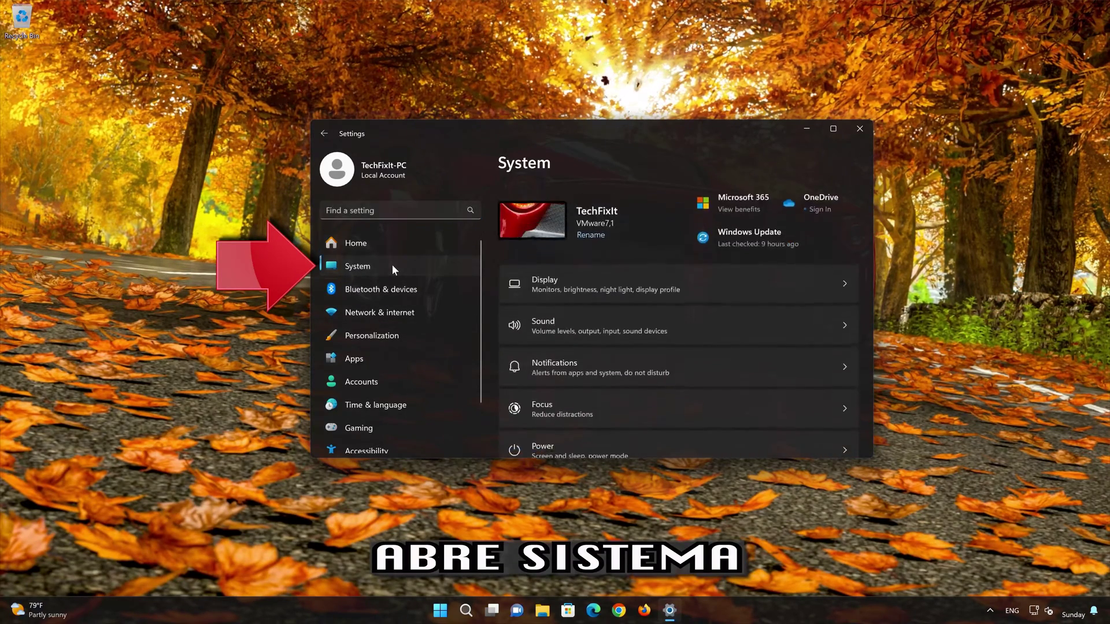
scroll(658, 340, down, 6)
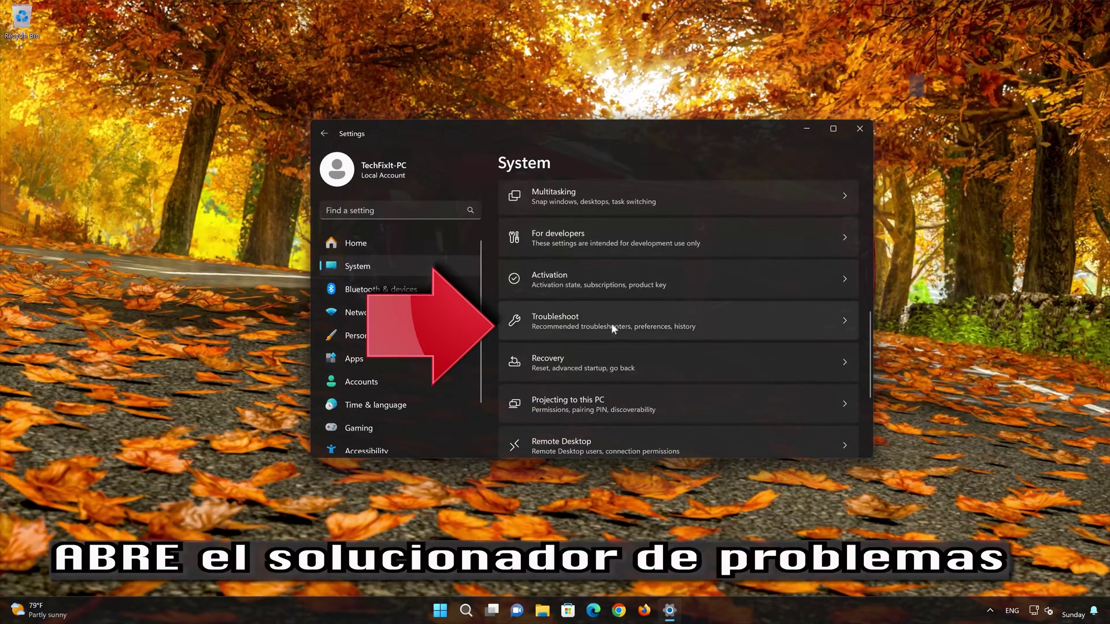
scroll(579, 330, down, 1)
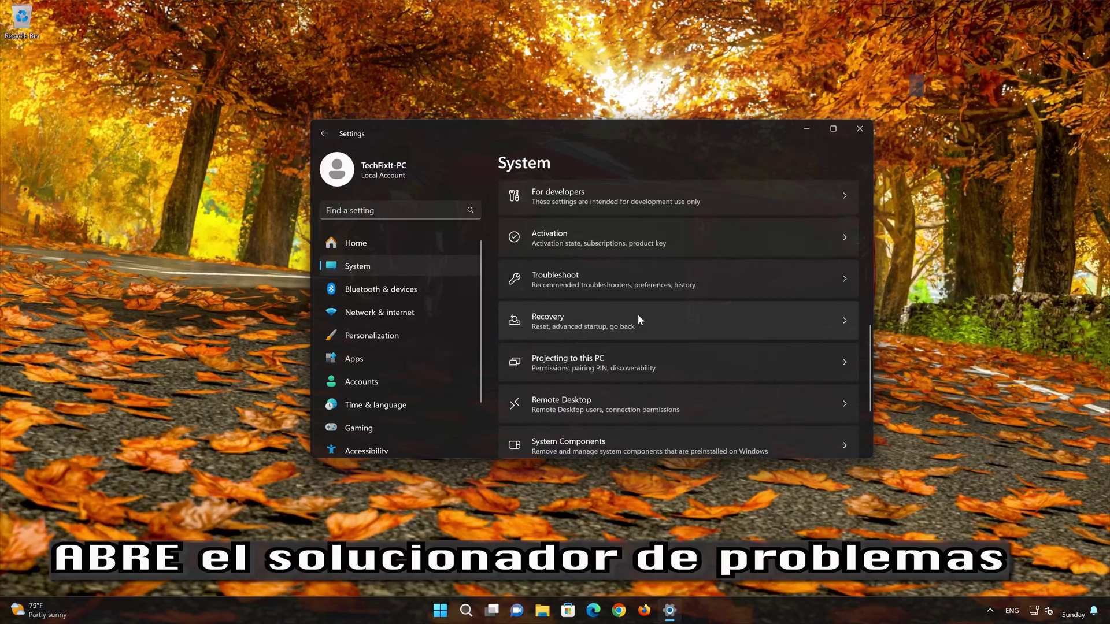
click(609, 287)
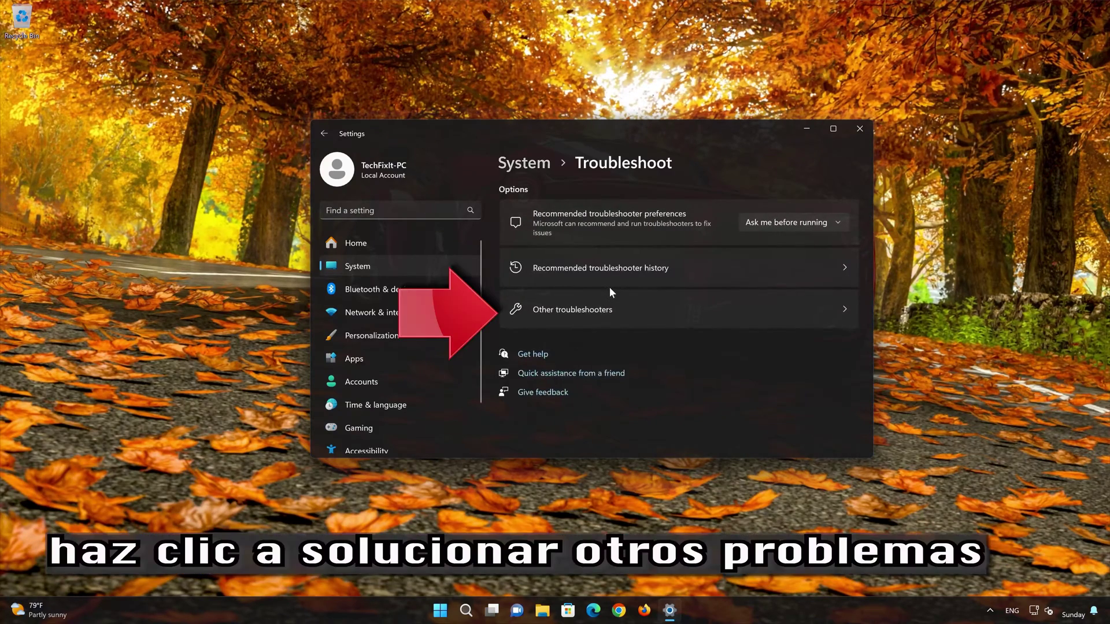
click(596, 314)
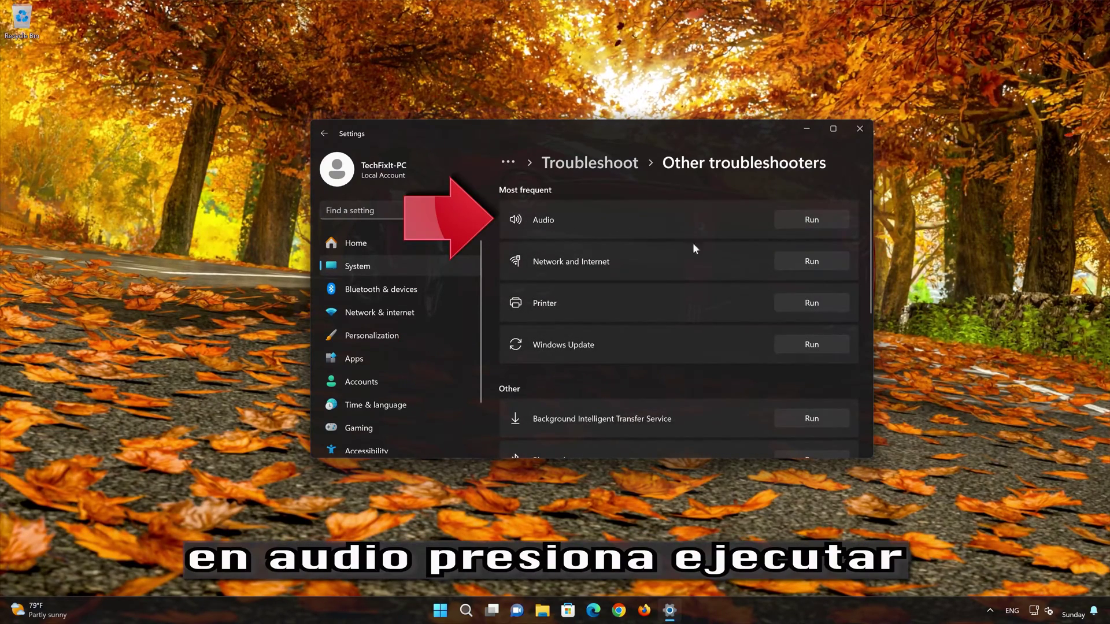
Run the Audio troubleshooter, consenting to automated diagnostics and to an automatic restart of the audio services.
click(814, 220)
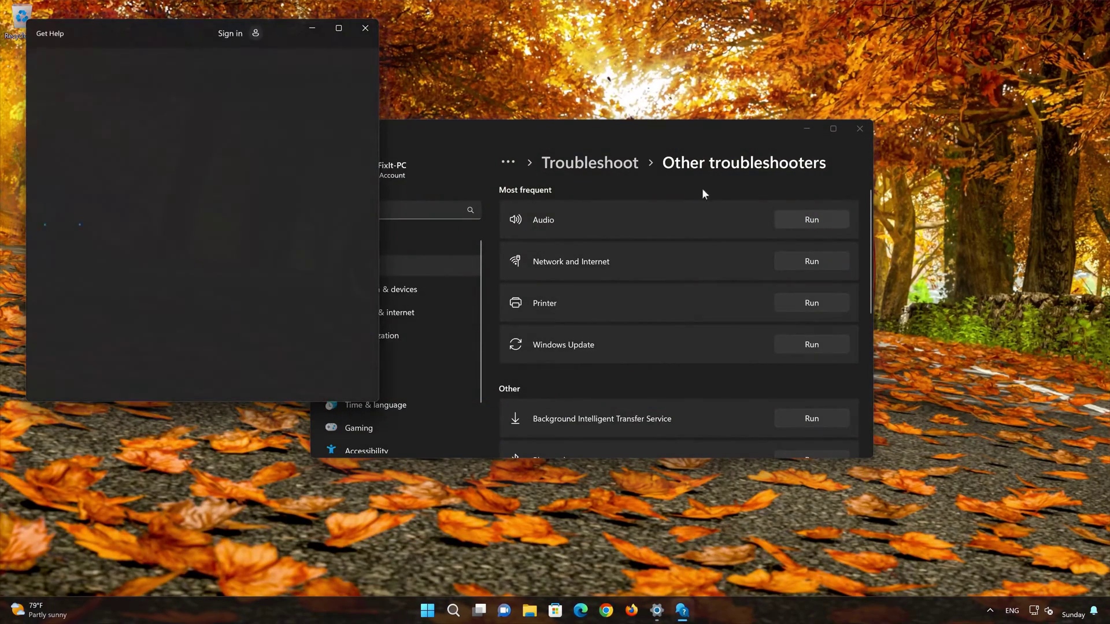
drag(280, 34, 613, 98)
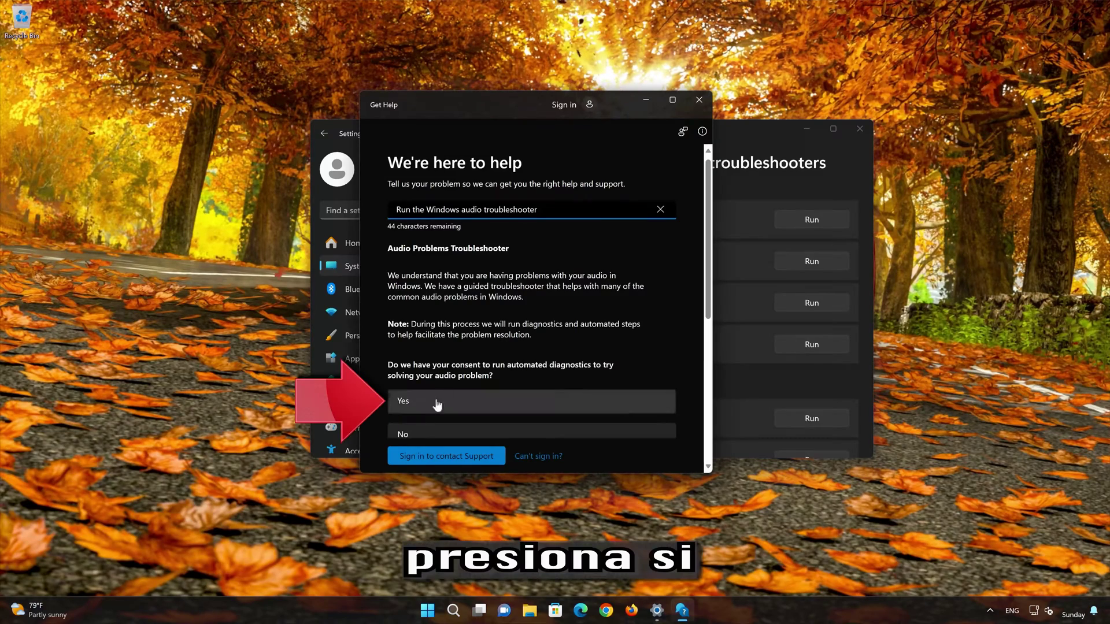
click(461, 401)
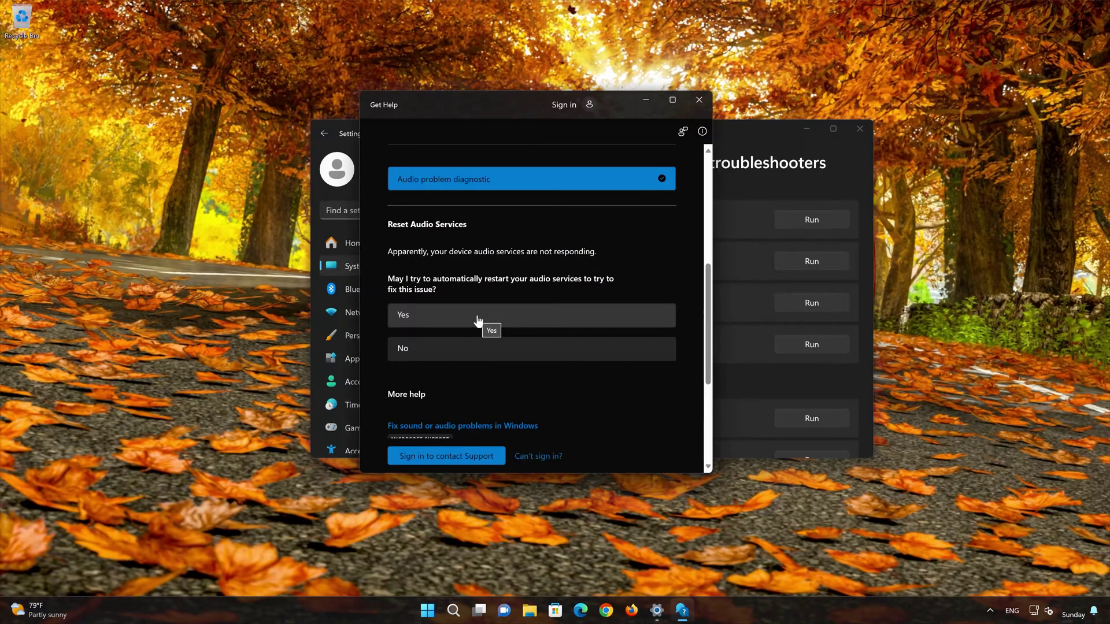
click(478, 321)
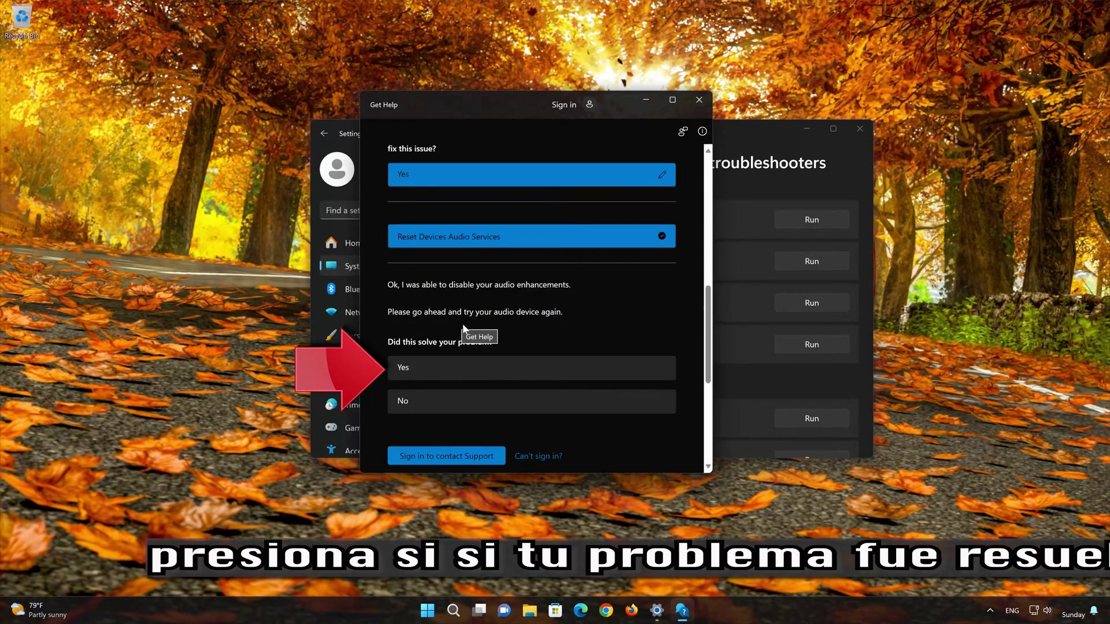
Answer Yes to whether the audio problem was solved, and close Get Help and Settings.
click(496, 367)
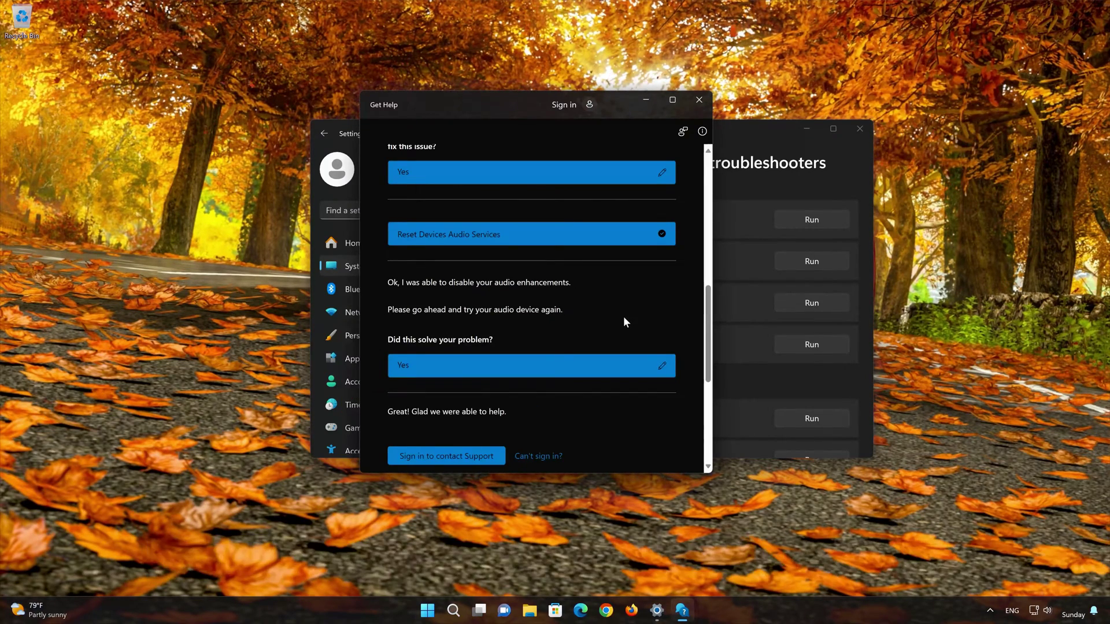
click(700, 100)
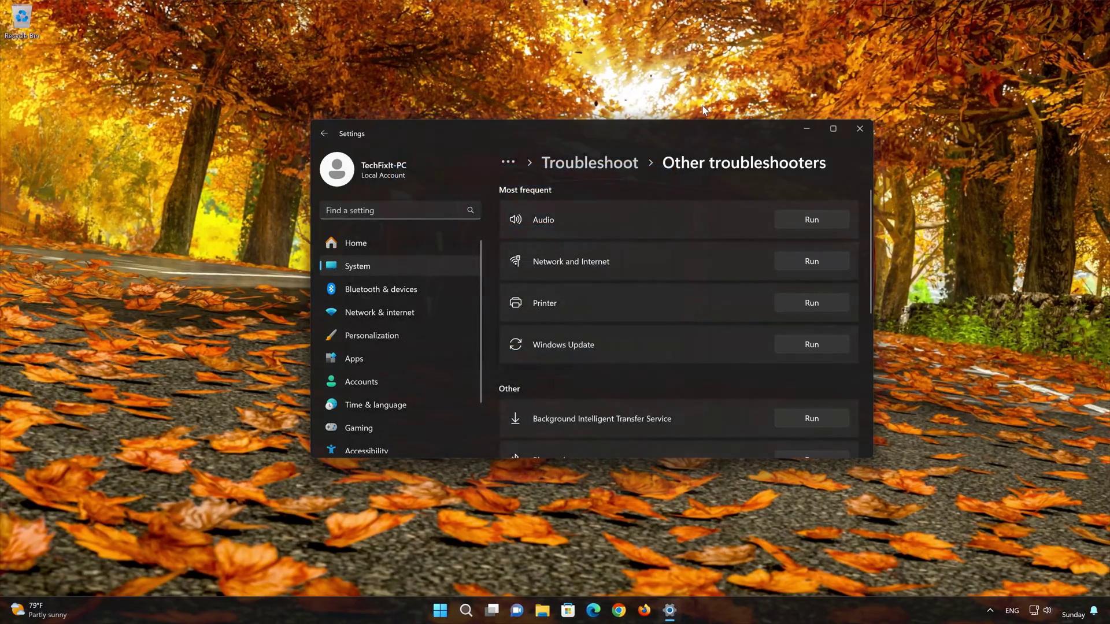
click(850, 131)
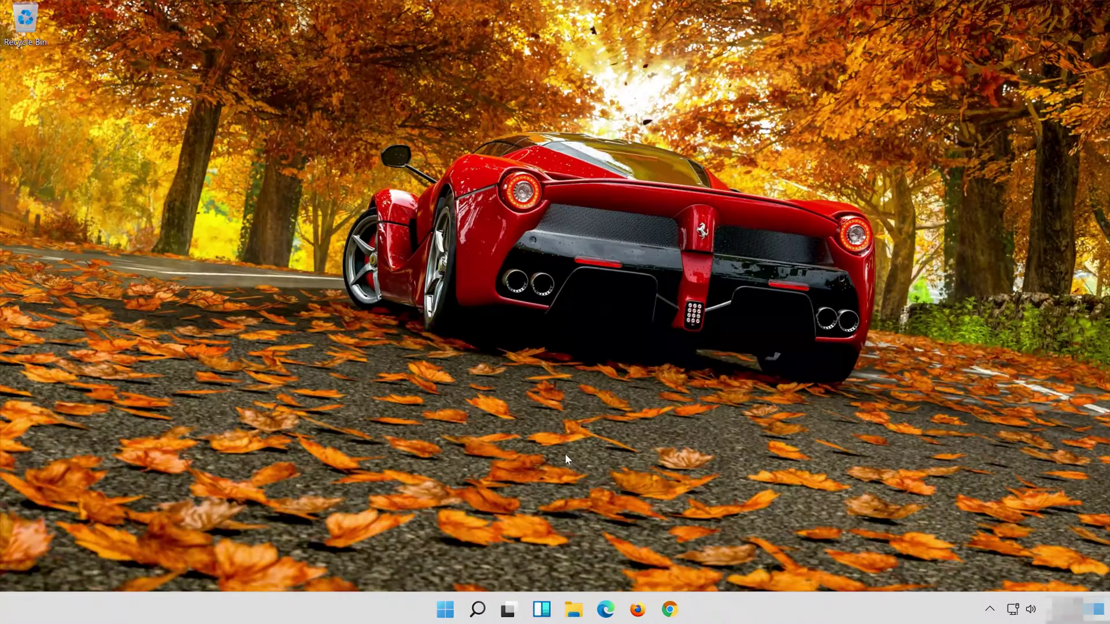
Find Control Panel by searching for "control panel" and open its Sound settings under Hardware and Sound.
click(479, 610)
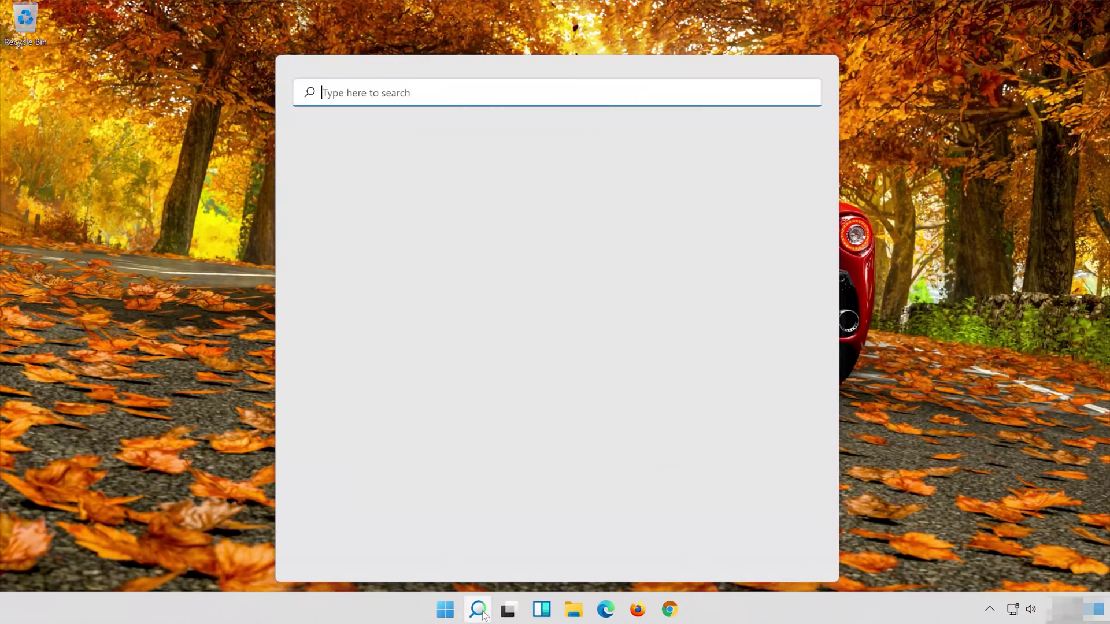
text(control p)
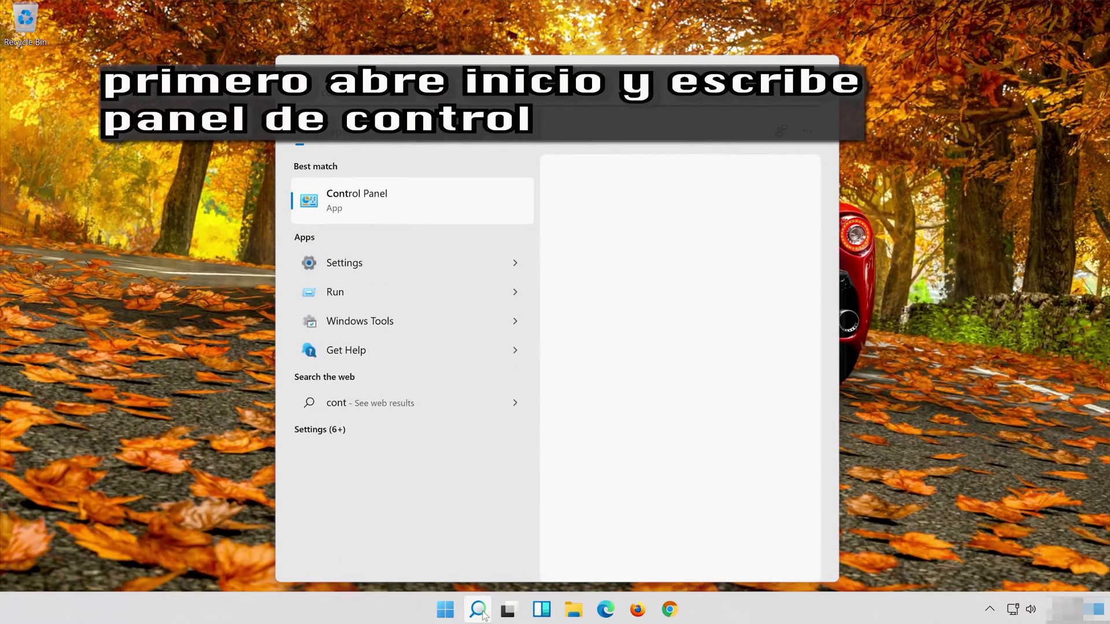
text(an)
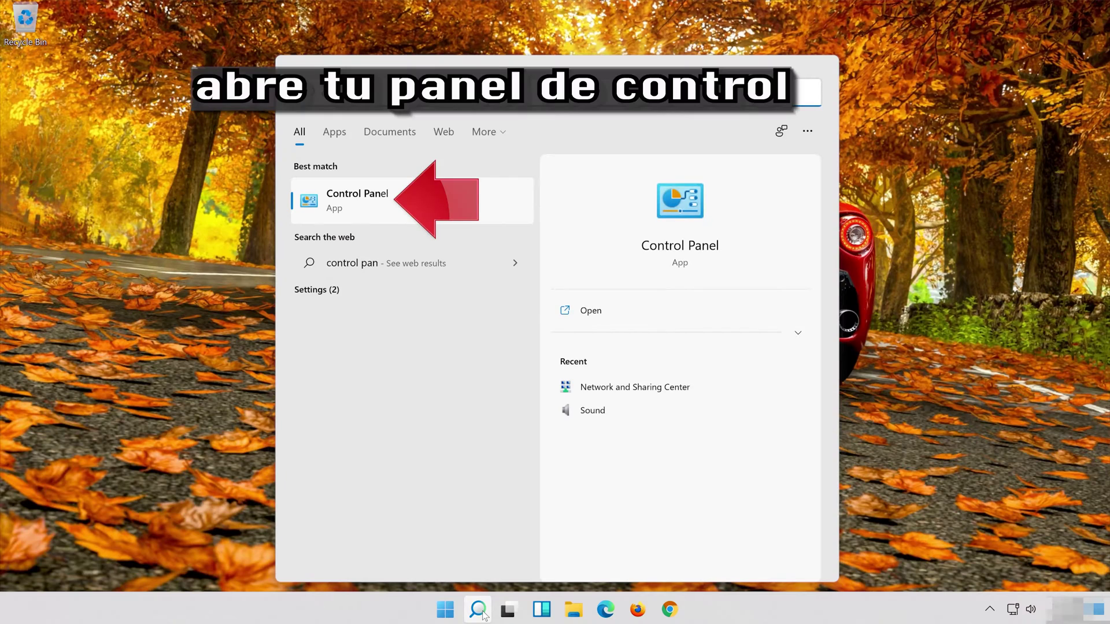
text(el)
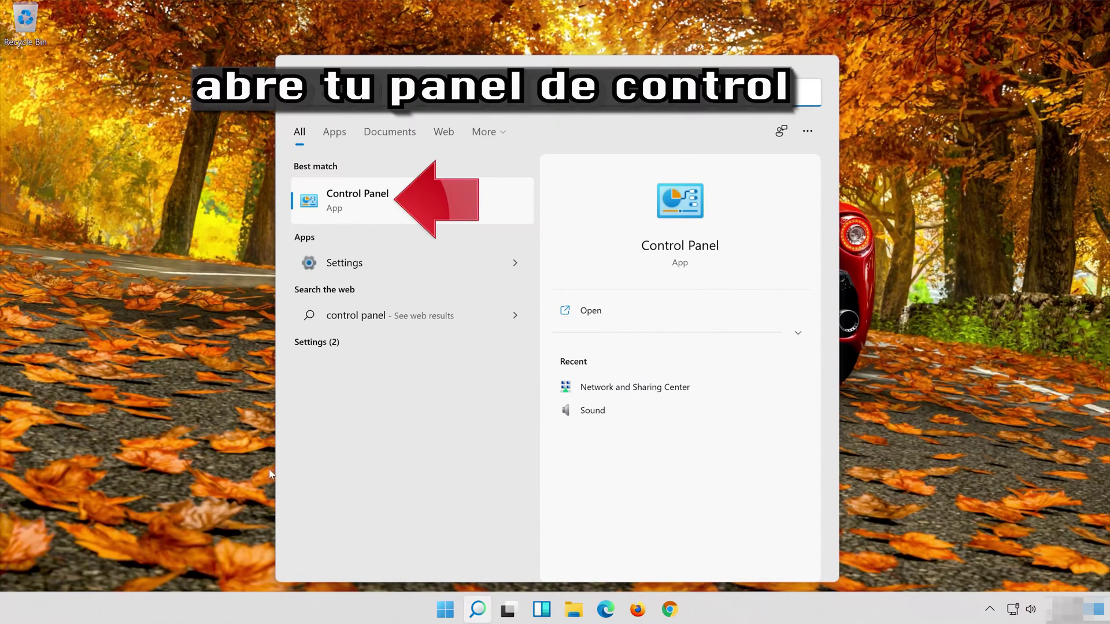
click(462, 202)
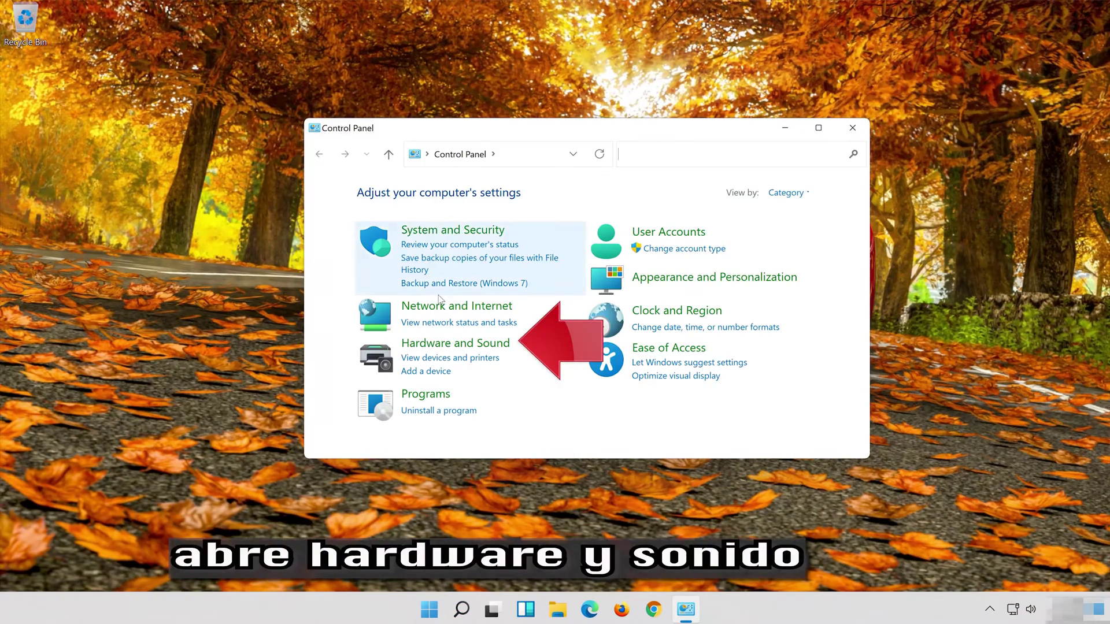
click(487, 348)
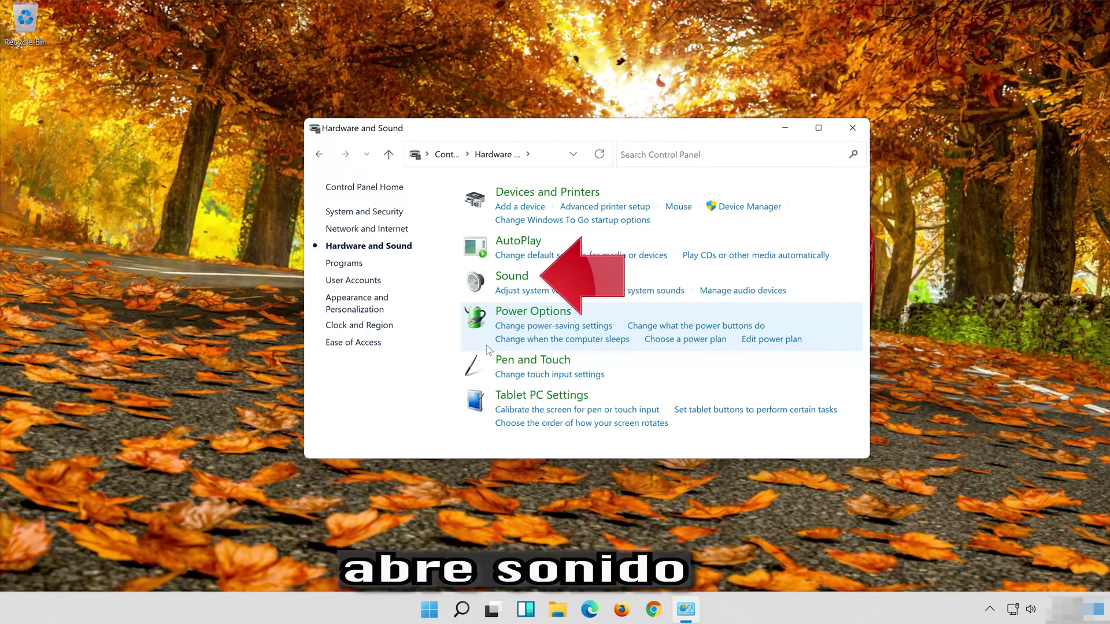
click(502, 283)
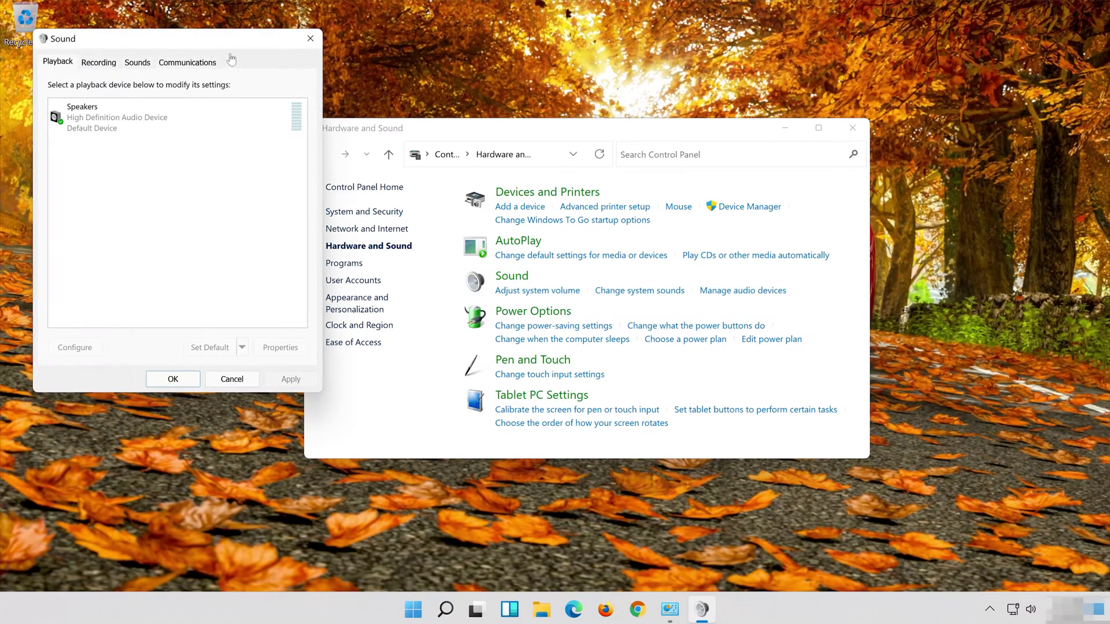
Move the Sound dialog clear of the screen corner and open the properties of the Speakers playback device.
drag(183, 44, 599, 104)
click(591, 189)
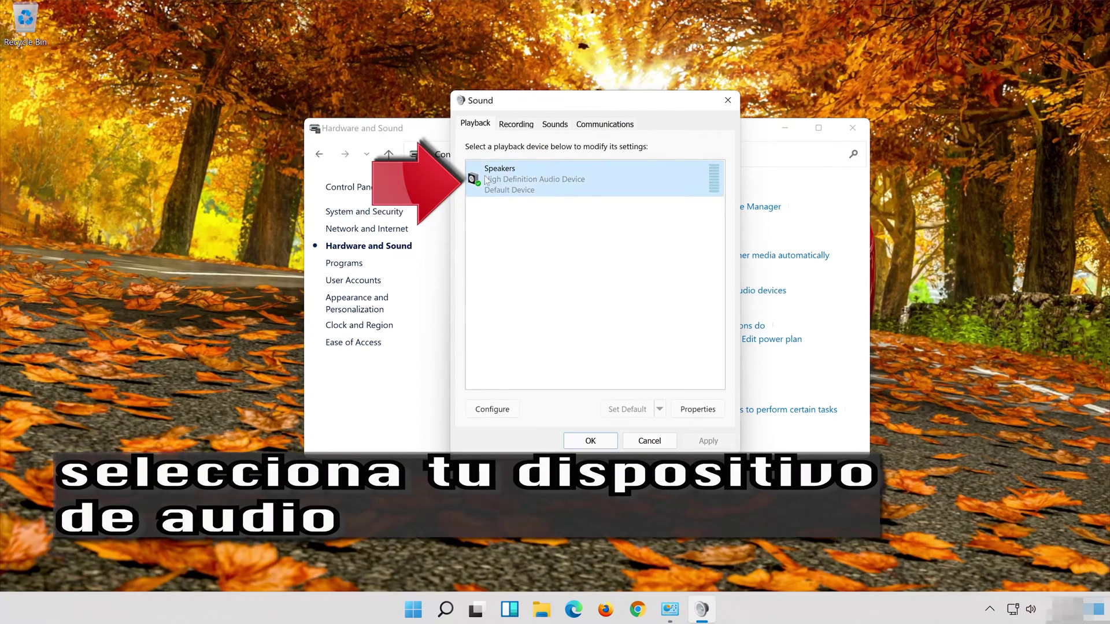
right_click(588, 188)
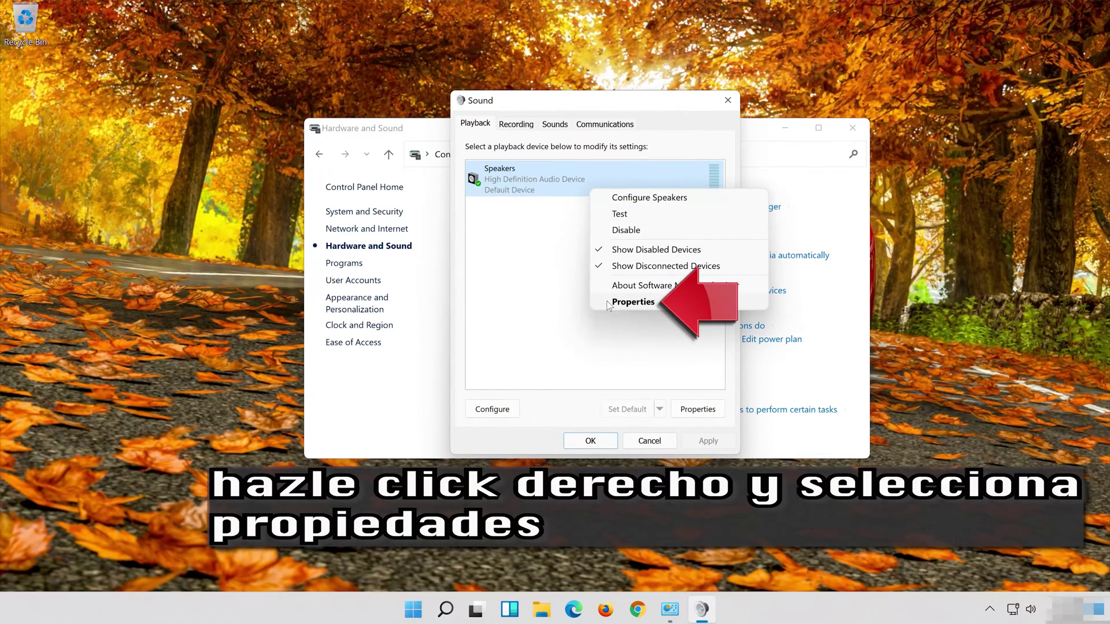
click(653, 302)
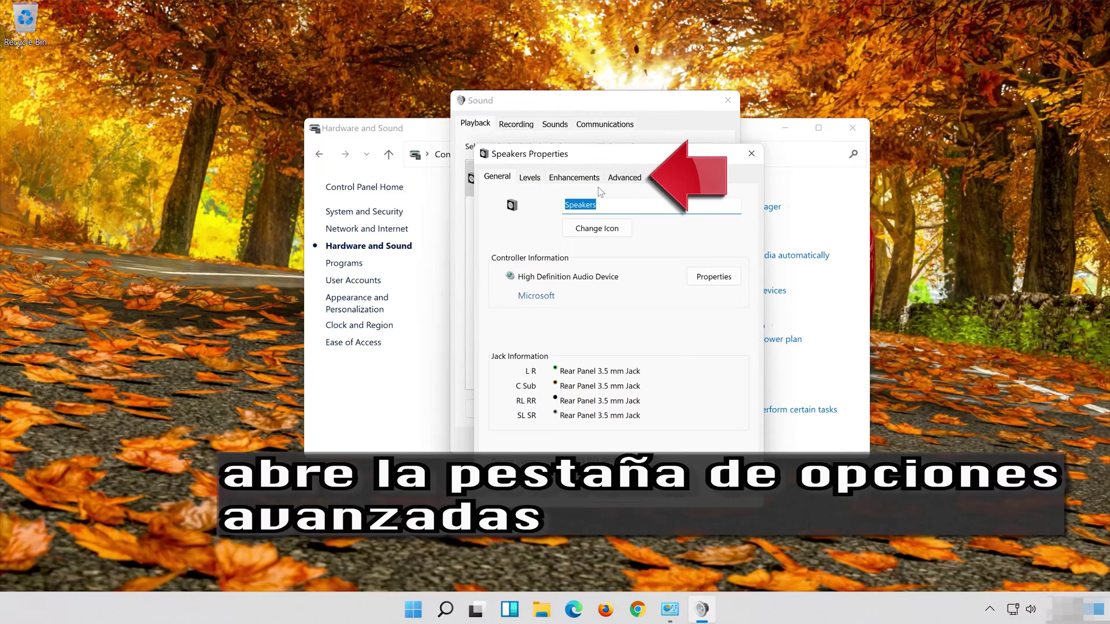
Set the speakers' default format to 16 bit, 48000 Hz (DVD Quality), accept the settings, and close Control Panel.
click(629, 178)
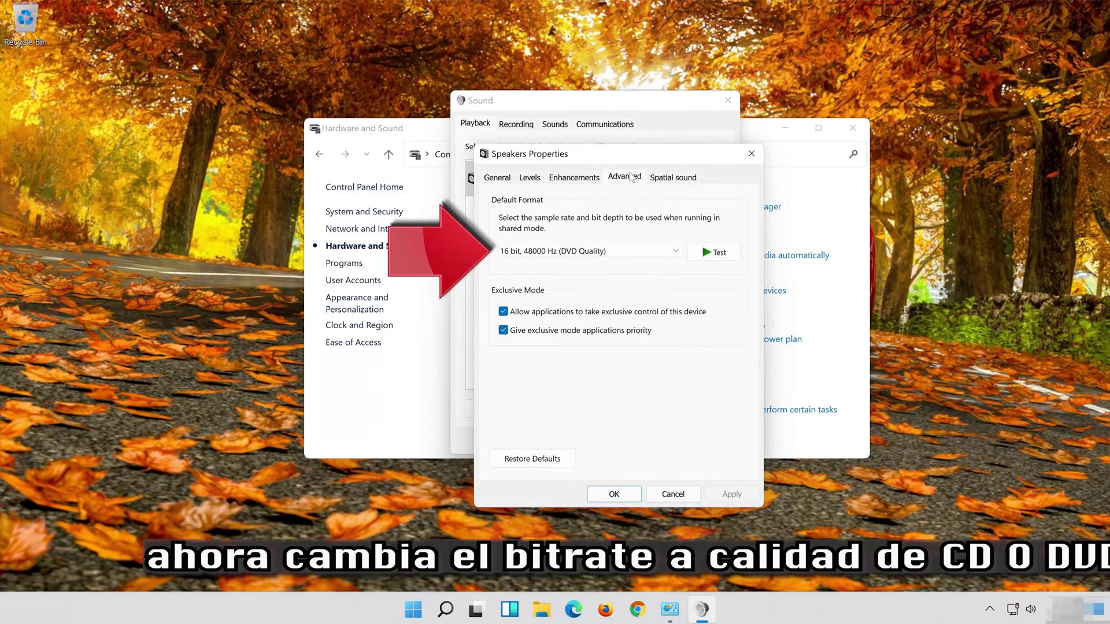
click(558, 252)
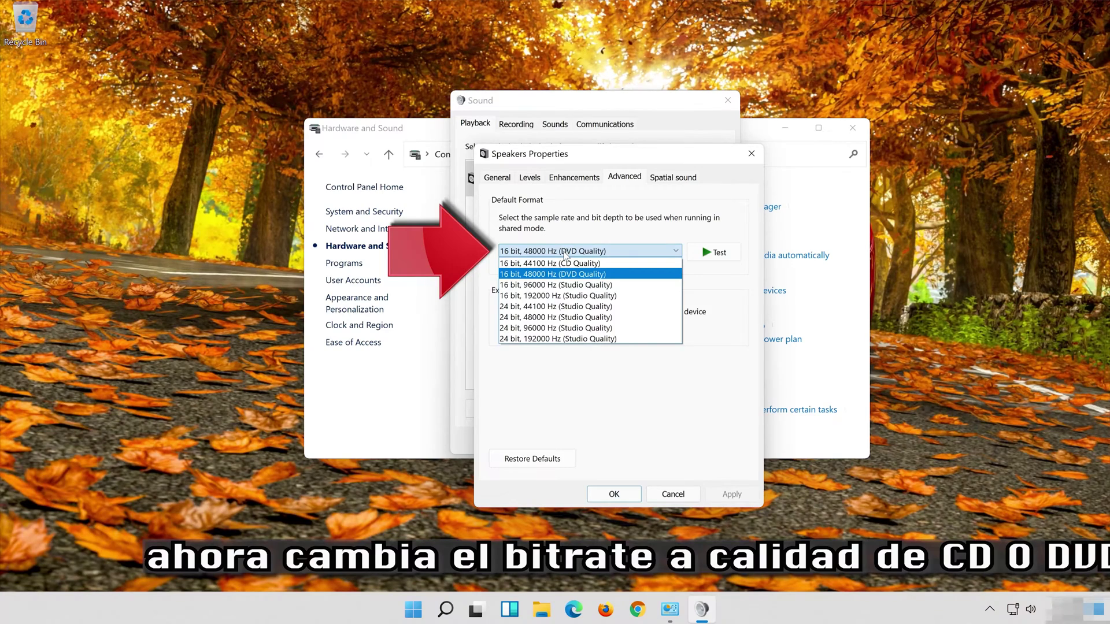
click(592, 276)
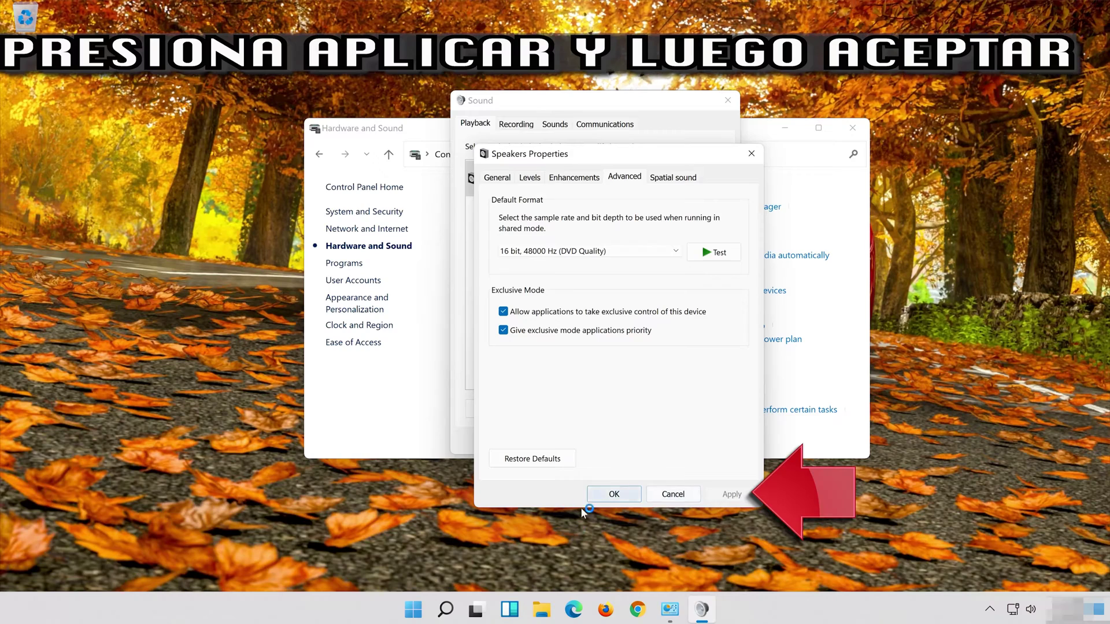
click(611, 501)
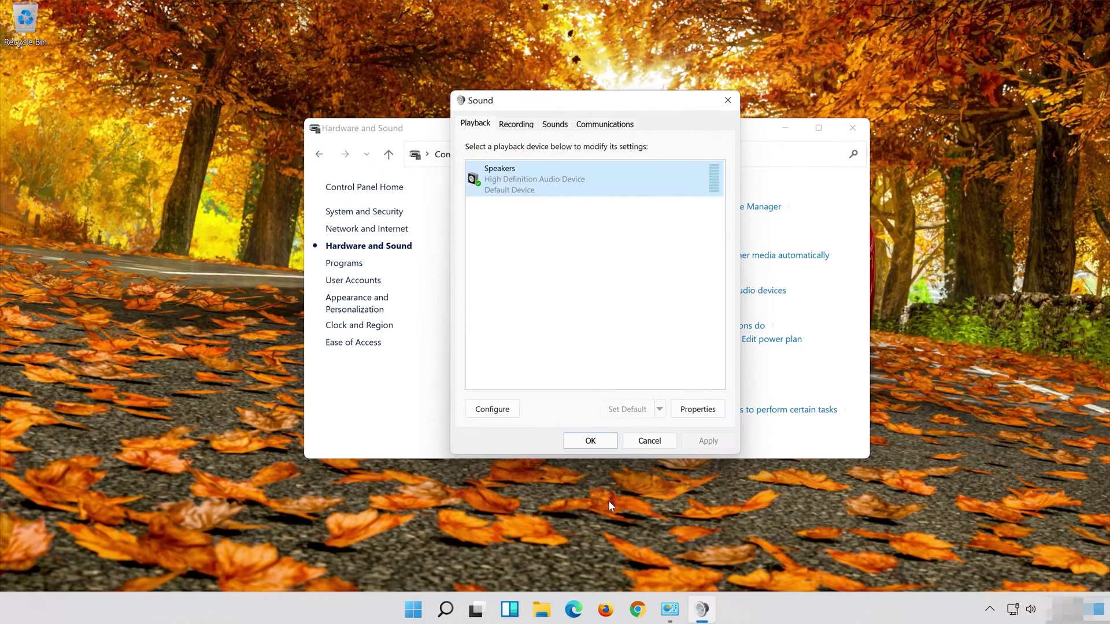
click(575, 442)
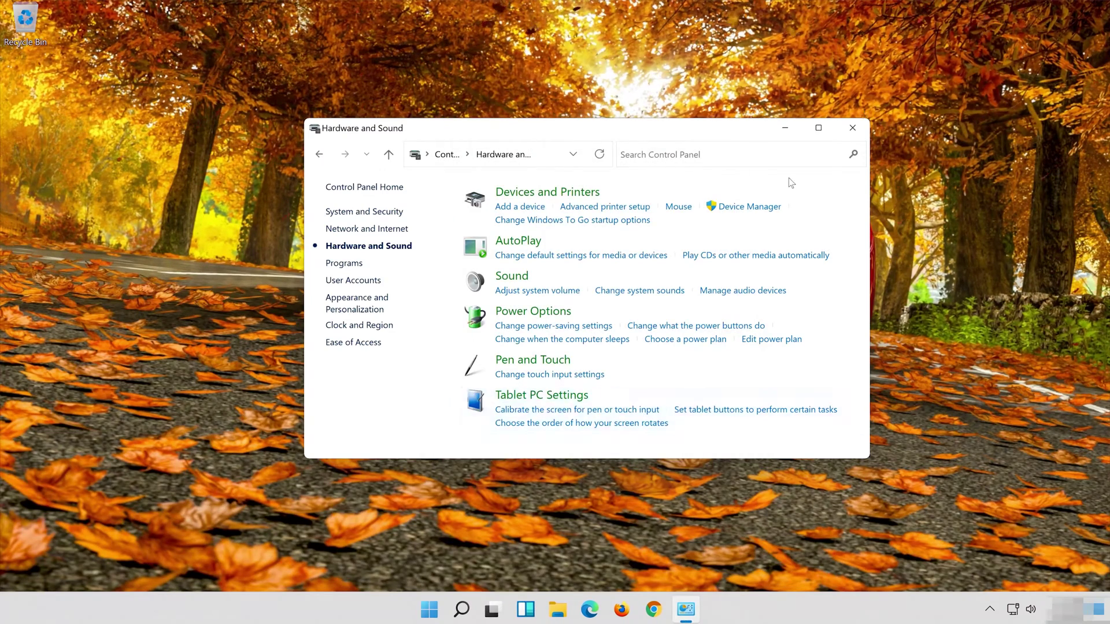
click(852, 128)
Search for "control panel", open Control Panel, and open the Sound settings under Hardware and Sound.
click(478, 609)
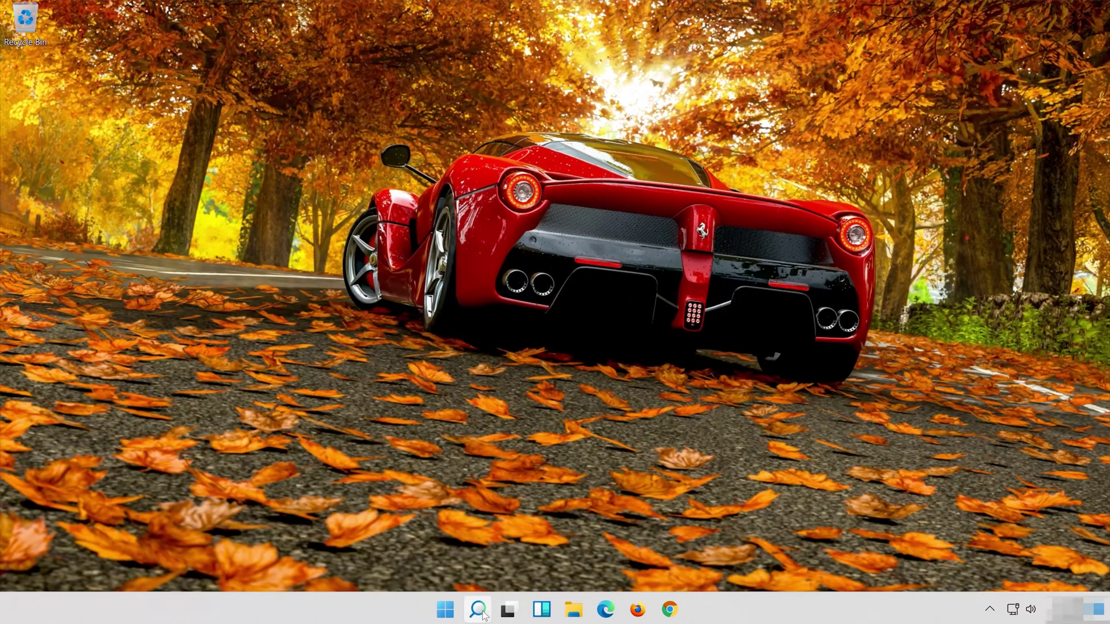
text(control pa)
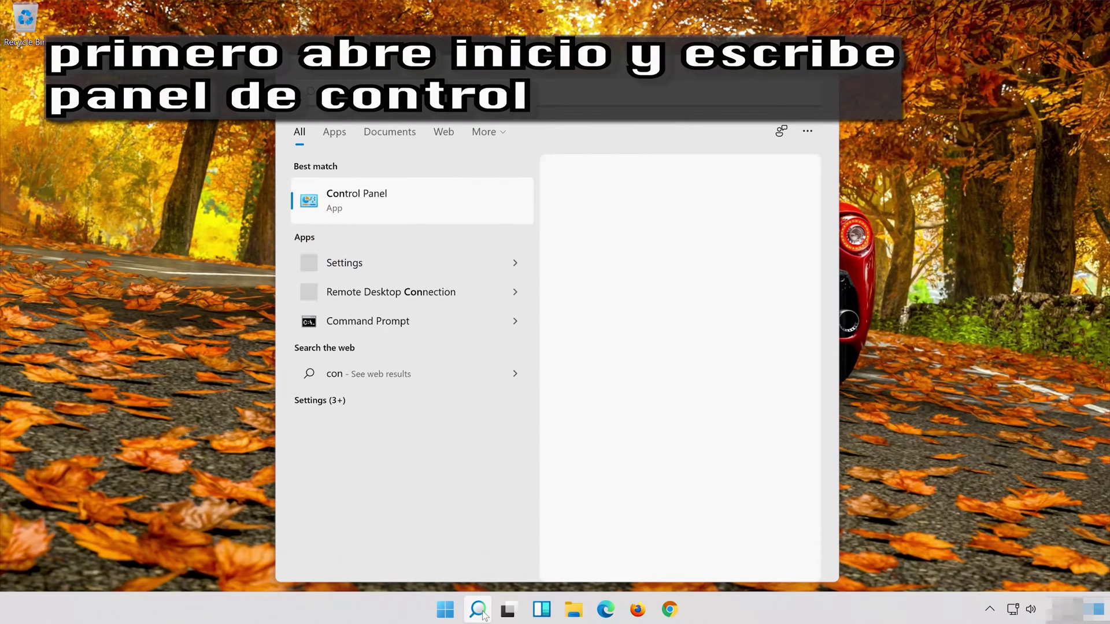
text(nel)
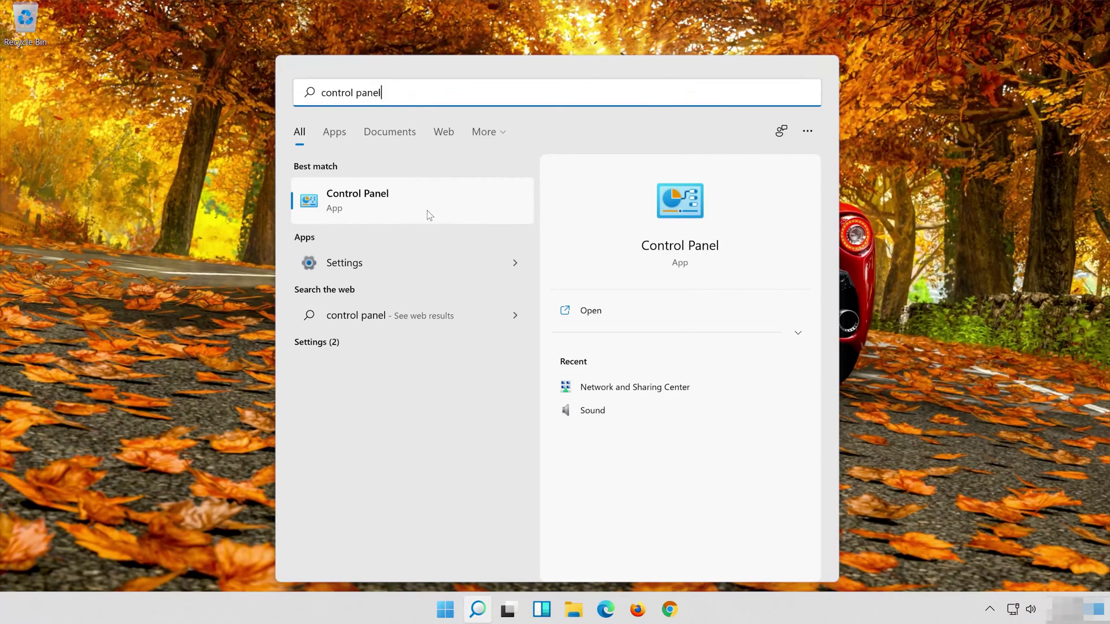
click(465, 204)
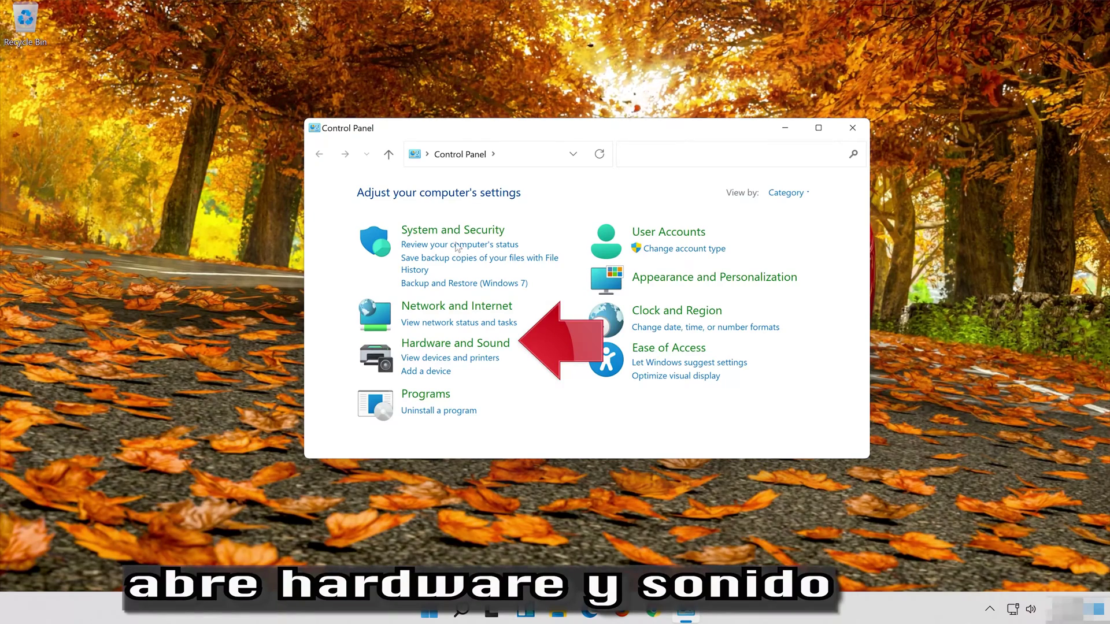
click(487, 344)
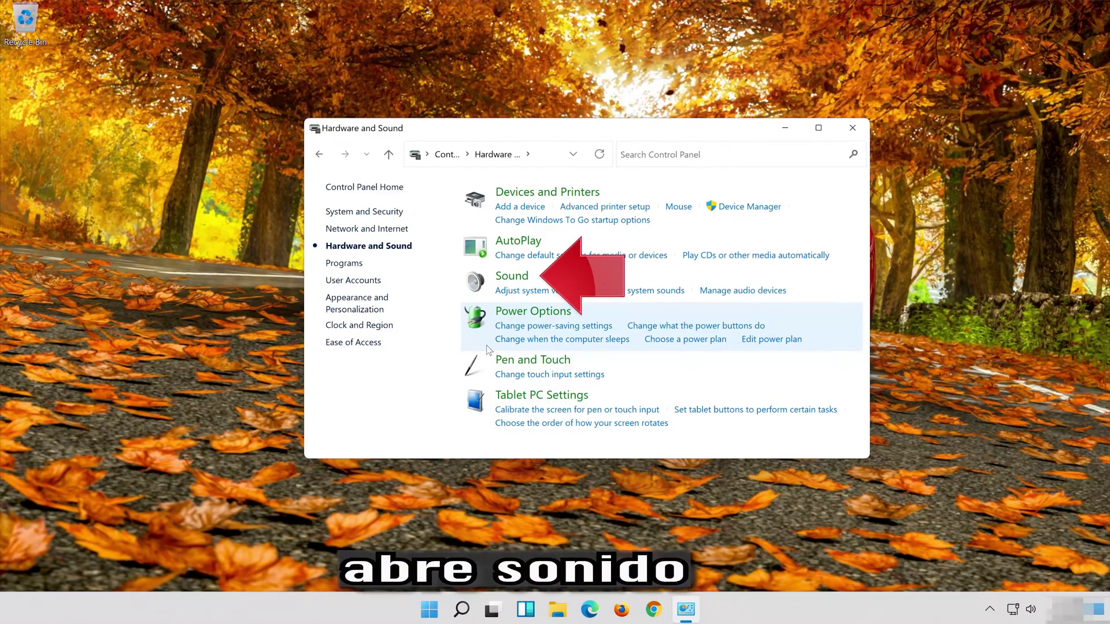
click(503, 282)
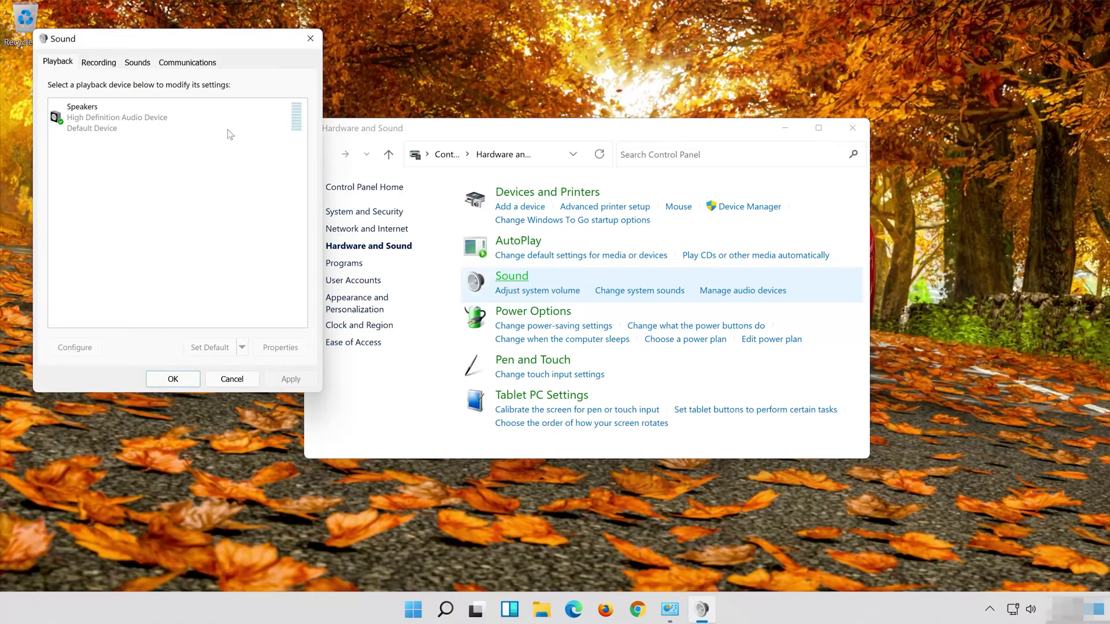
Move the Sound dialog toward the middle of the screen and open the properties of the Speakers playback device.
drag(184, 44, 598, 102)
click(590, 193)
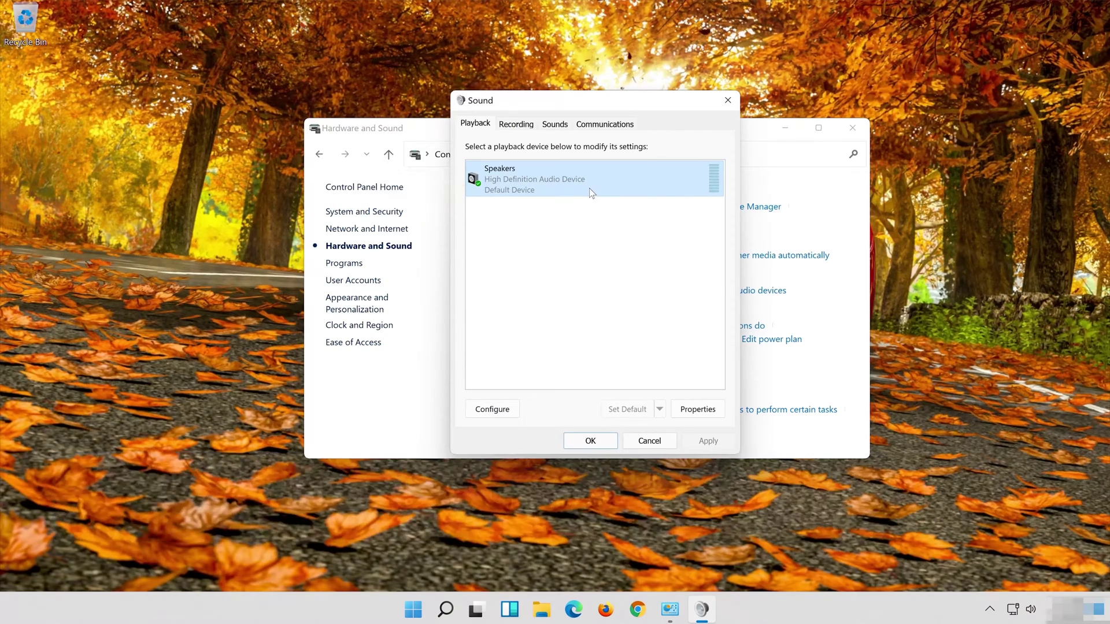
right_click(590, 189)
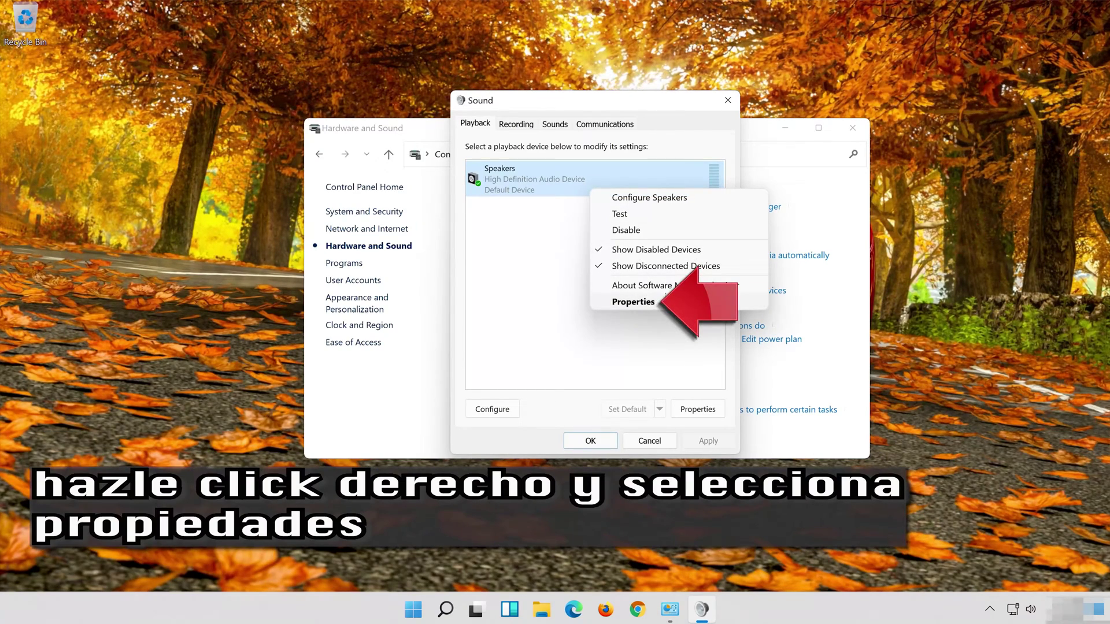
click(634, 302)
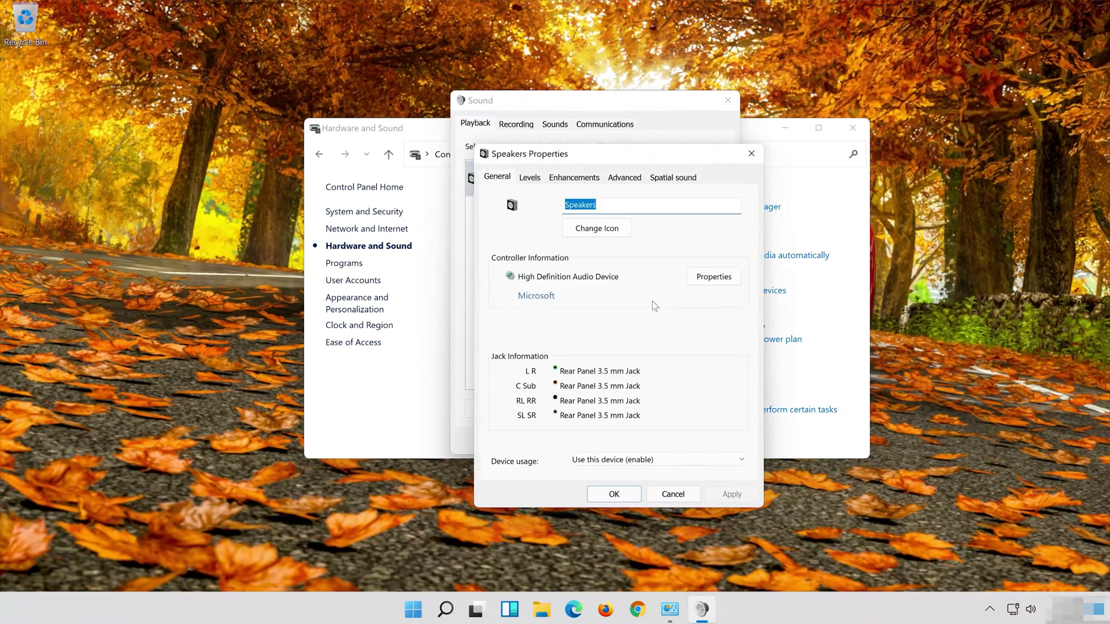
Choose 16 bit, 48000 Hz (DVD Quality) as the speakers' default format, accept both sound dialogs, and close Control Panel.
click(632, 176)
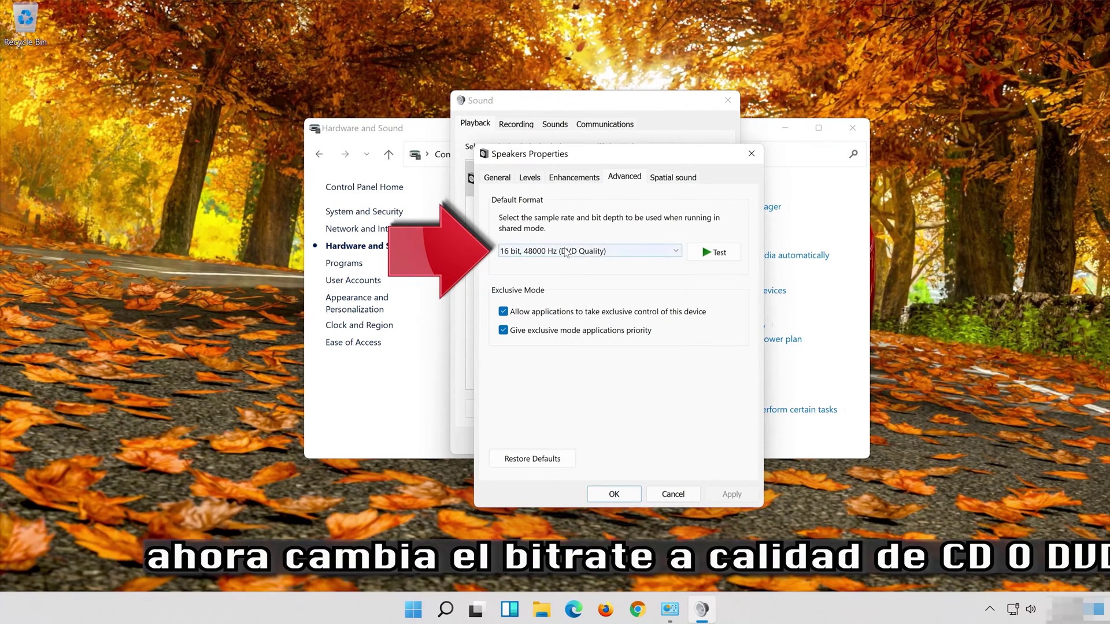
click(565, 251)
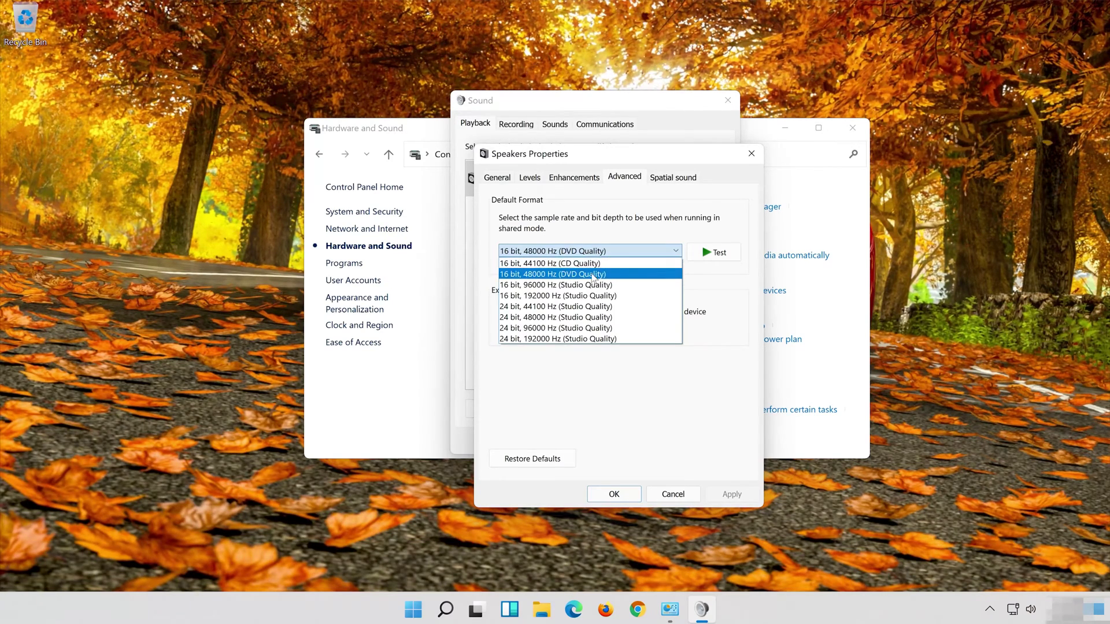
click(595, 275)
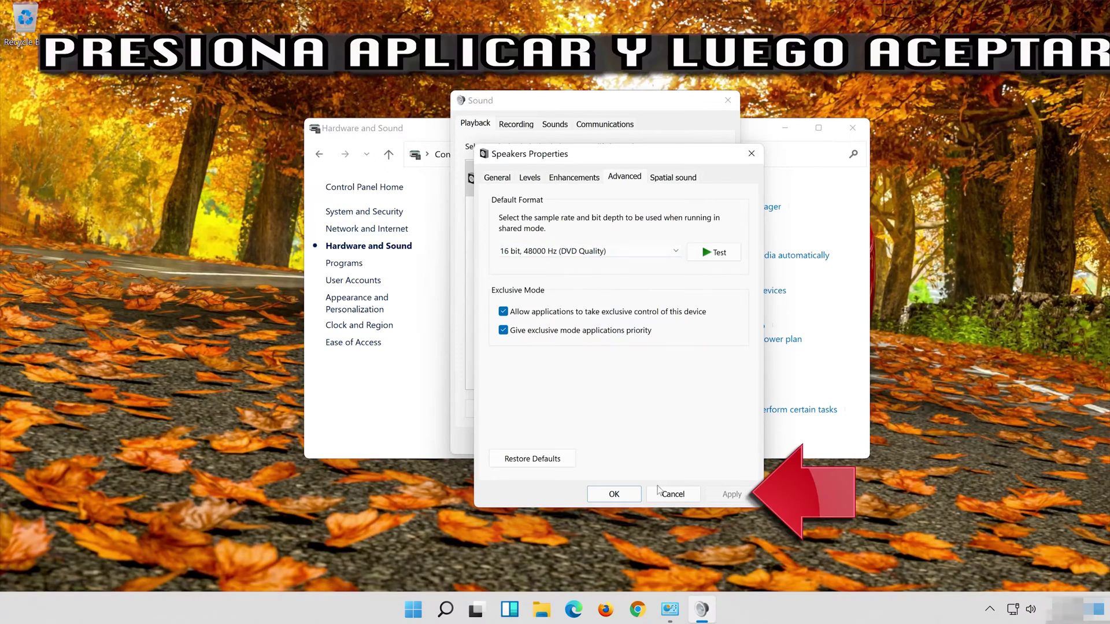
click(591, 496)
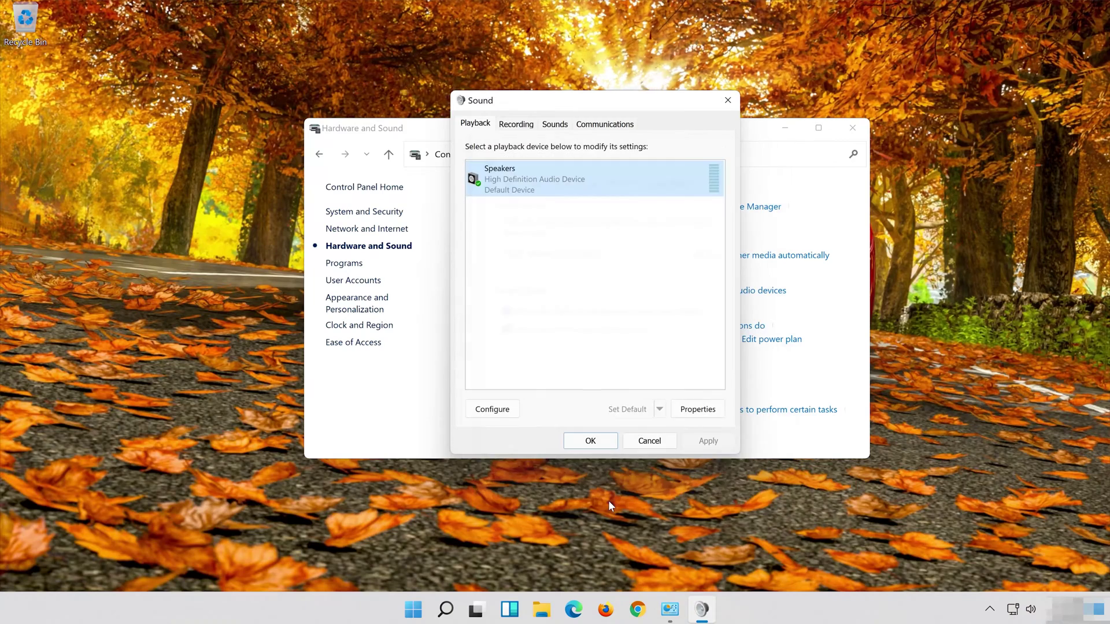
click(575, 442)
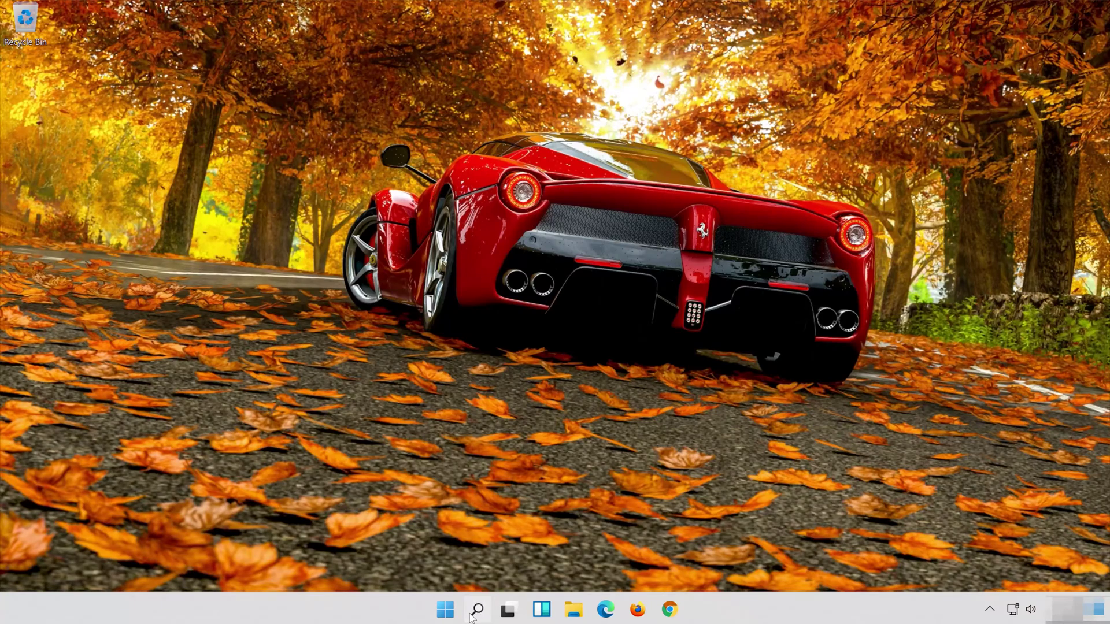
Find Device Manager by searching for "device manager", open it, and move its window toward the middle of the screen.
click(472, 613)
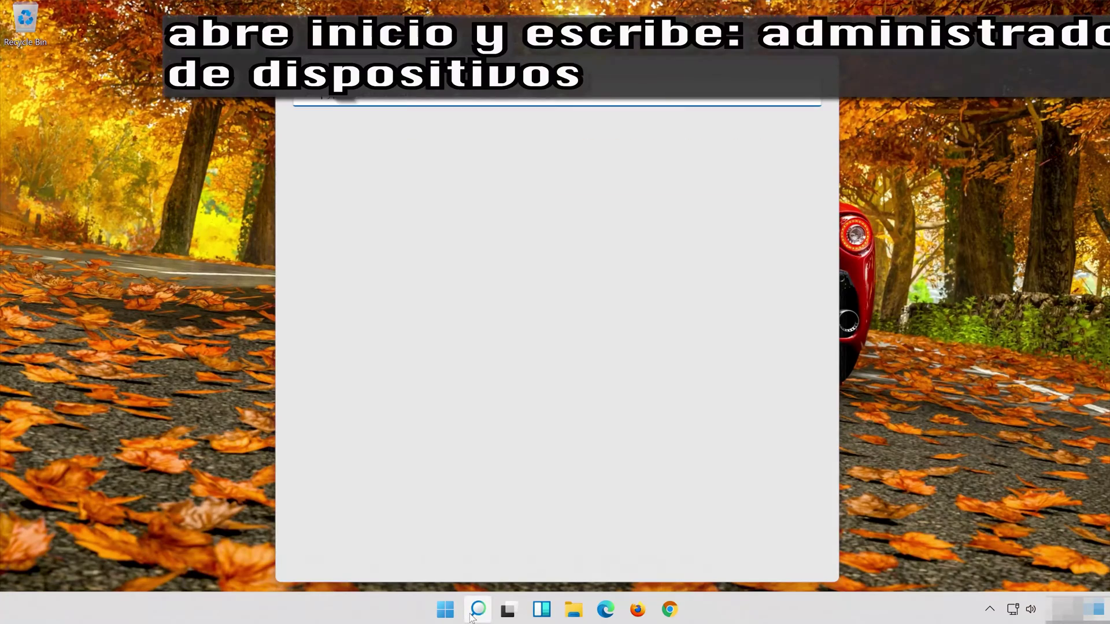
text(device manager)
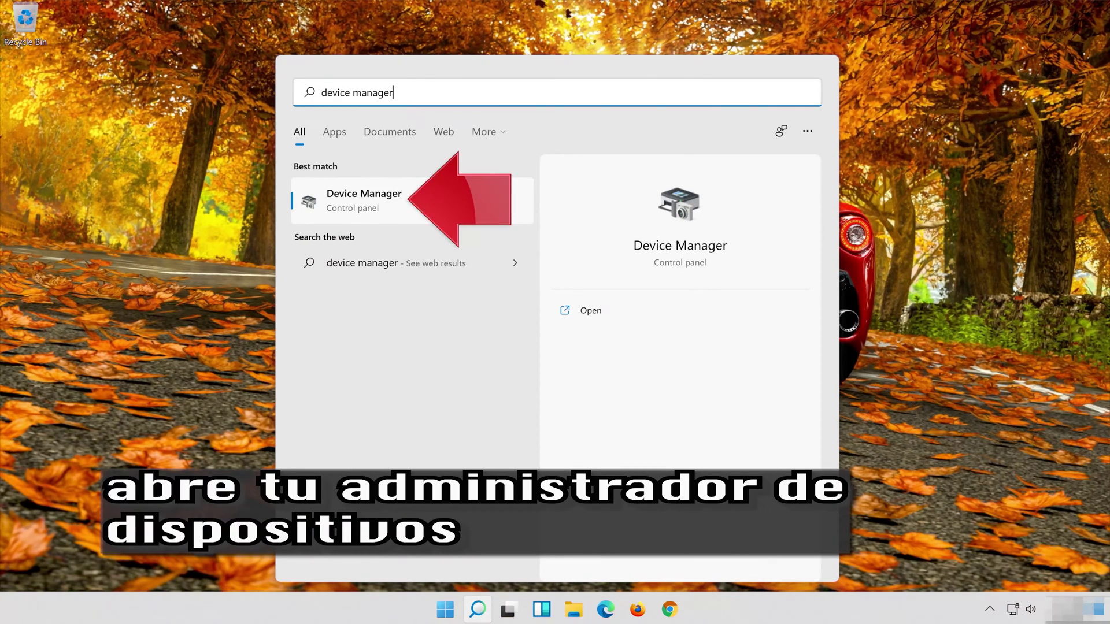
click(414, 212)
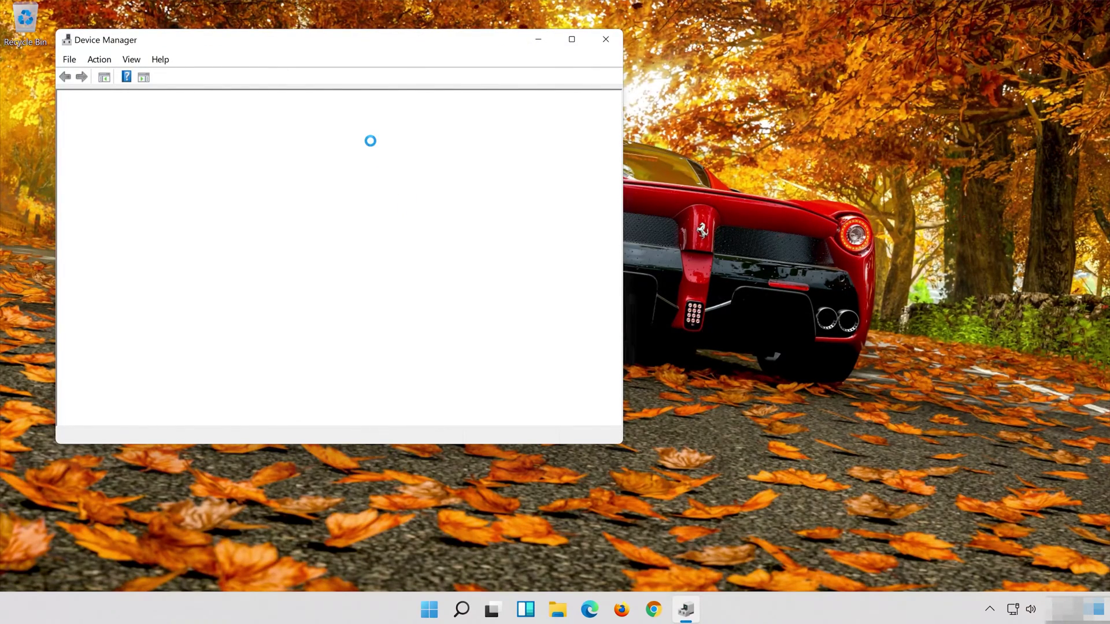
drag(254, 44, 539, 85)
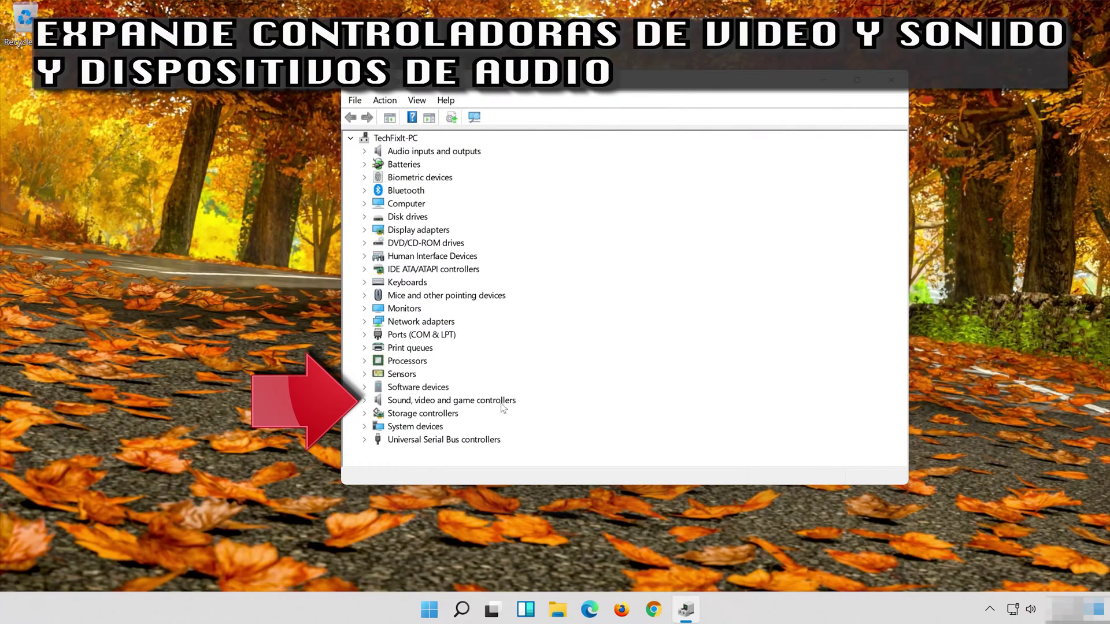
Expand Sound, video and game controllers and open the driver properties of the High Definition Audio Device.
click(363, 401)
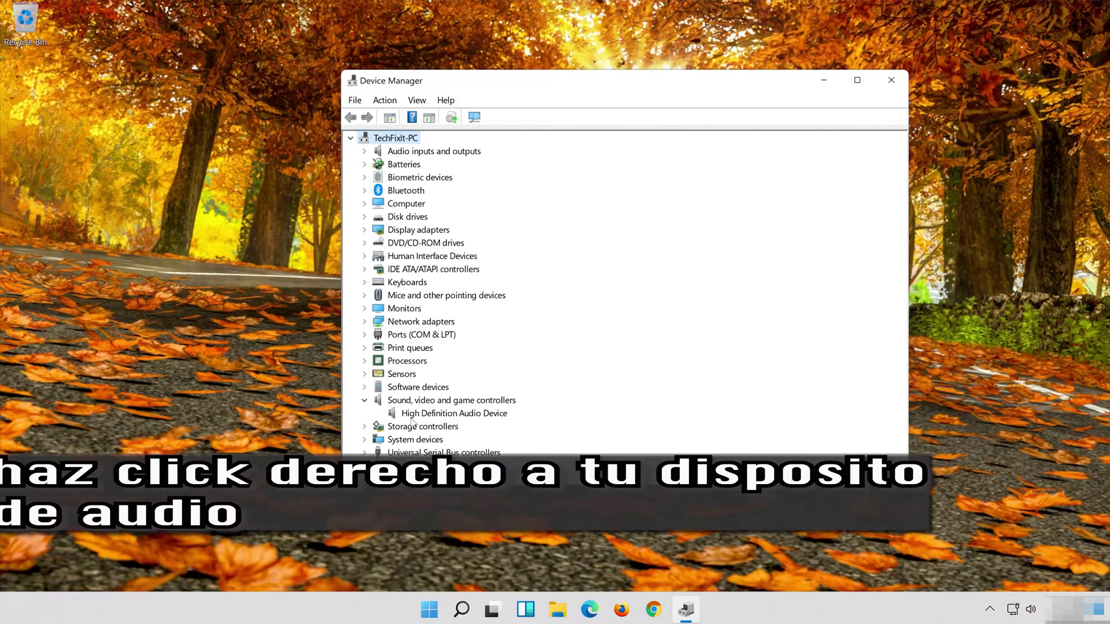
click(411, 416)
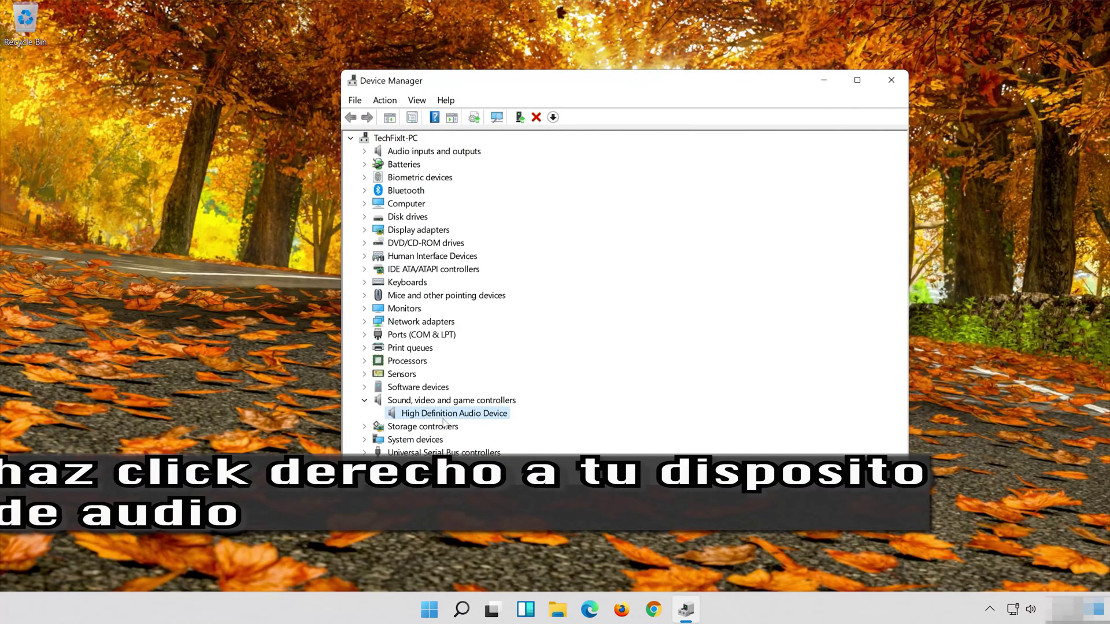
right_click(496, 420)
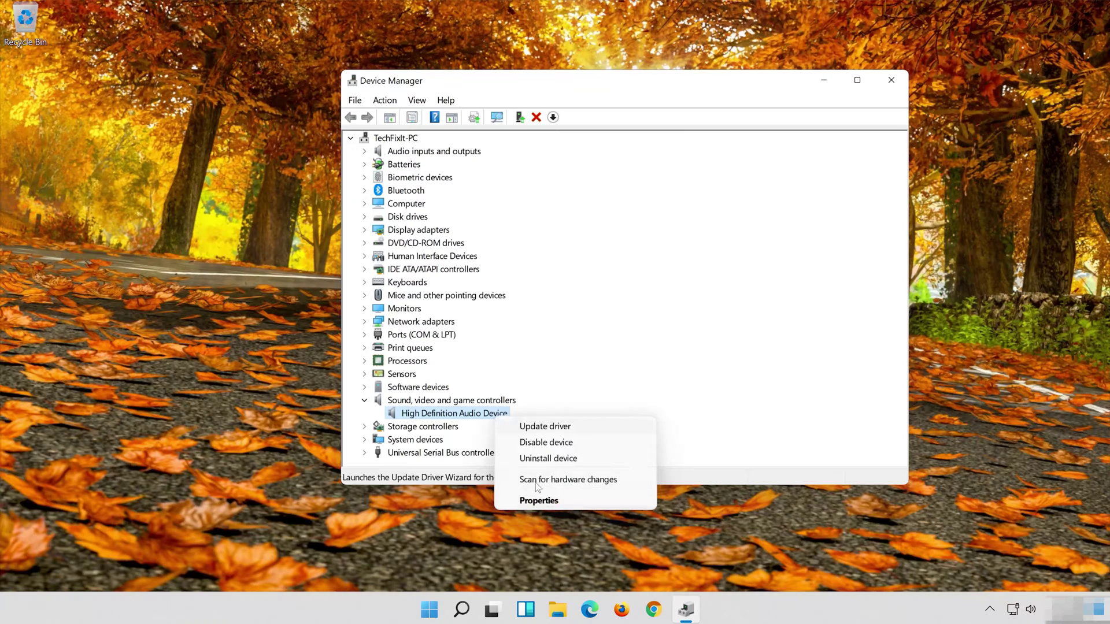
click(581, 501)
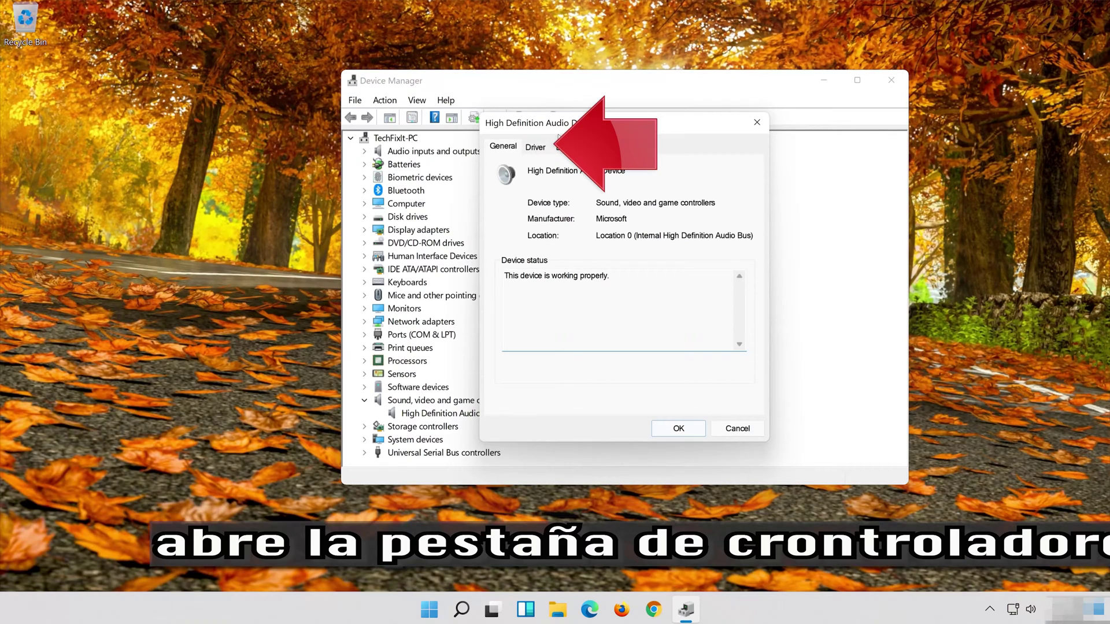
click(540, 146)
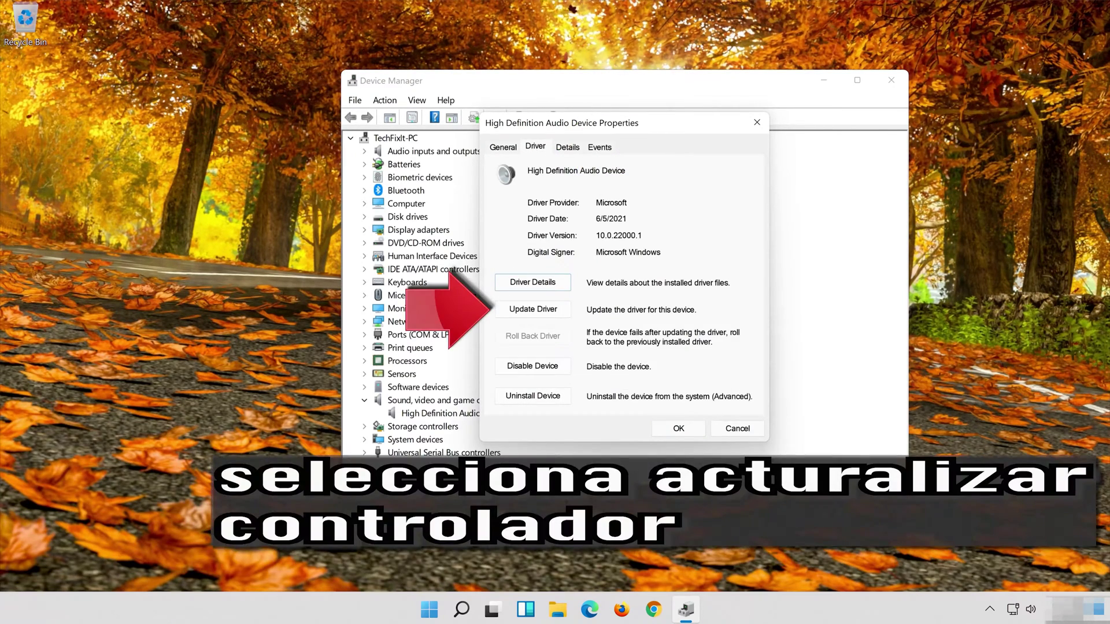
Start a manual driver update that browses the computer and picks from the list of available drivers.
click(538, 312)
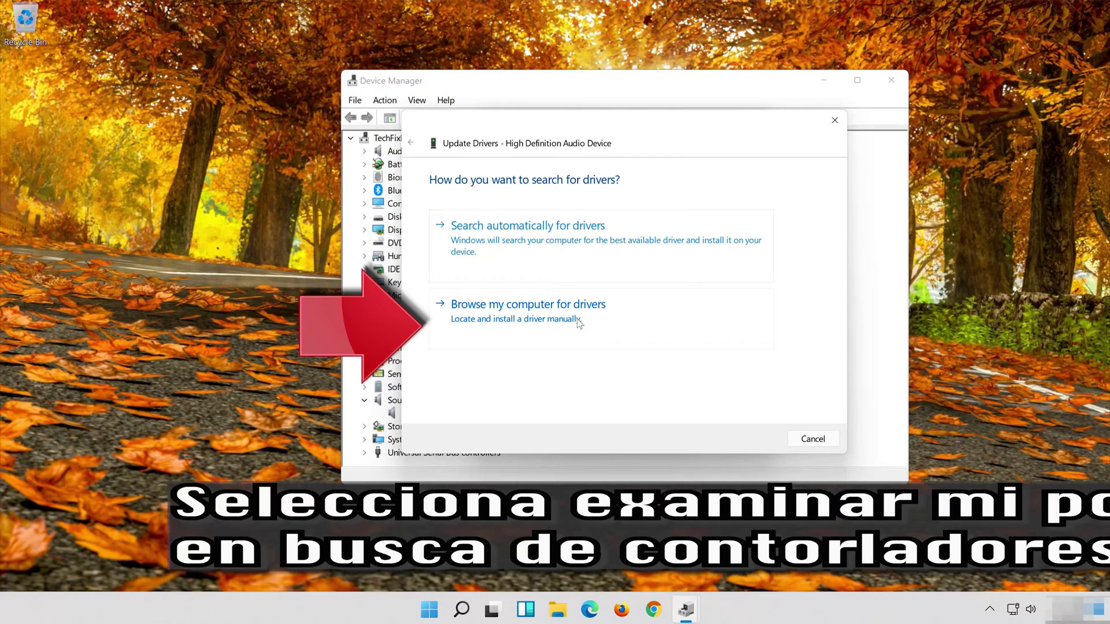
click(596, 319)
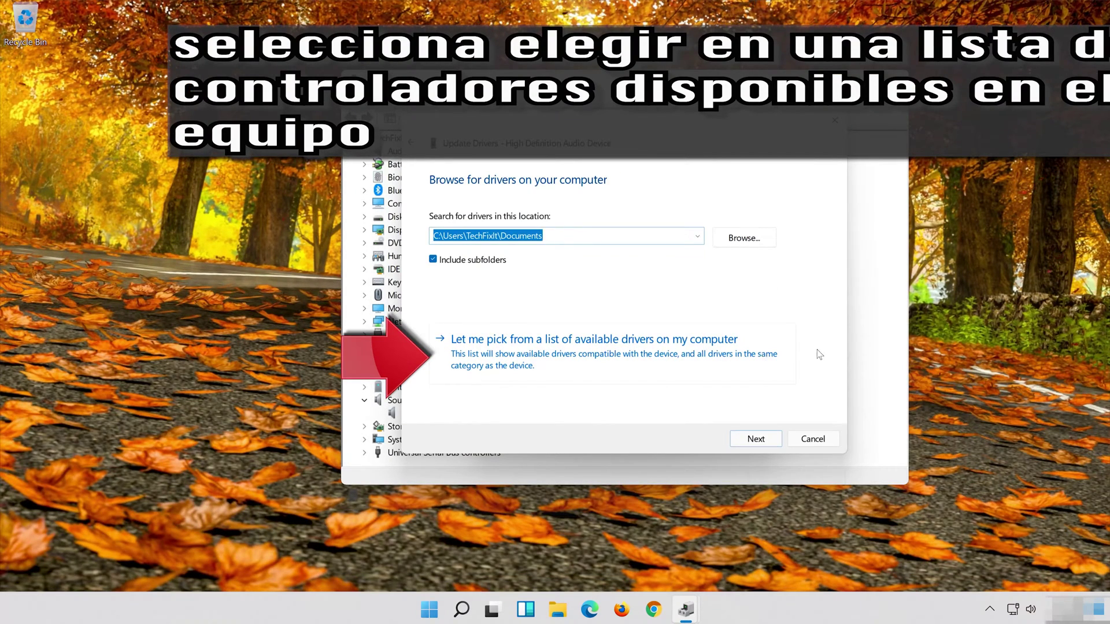
click(543, 365)
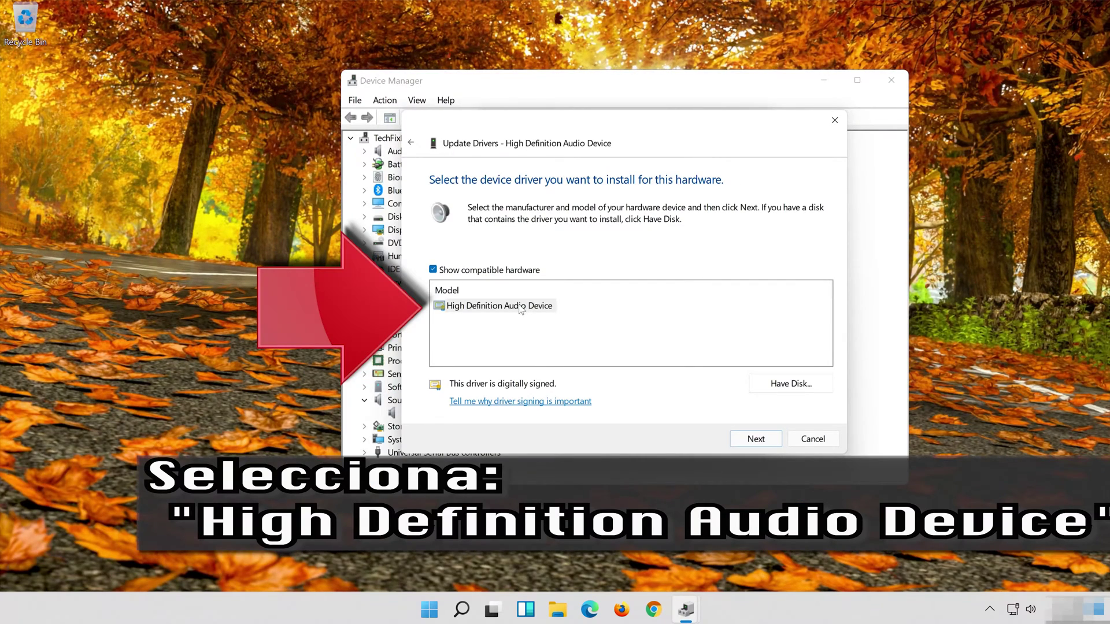
Install the High Definition Audio Device driver, agree to continue despite the compatibility warning, and close the update wizard and device properties.
click(480, 312)
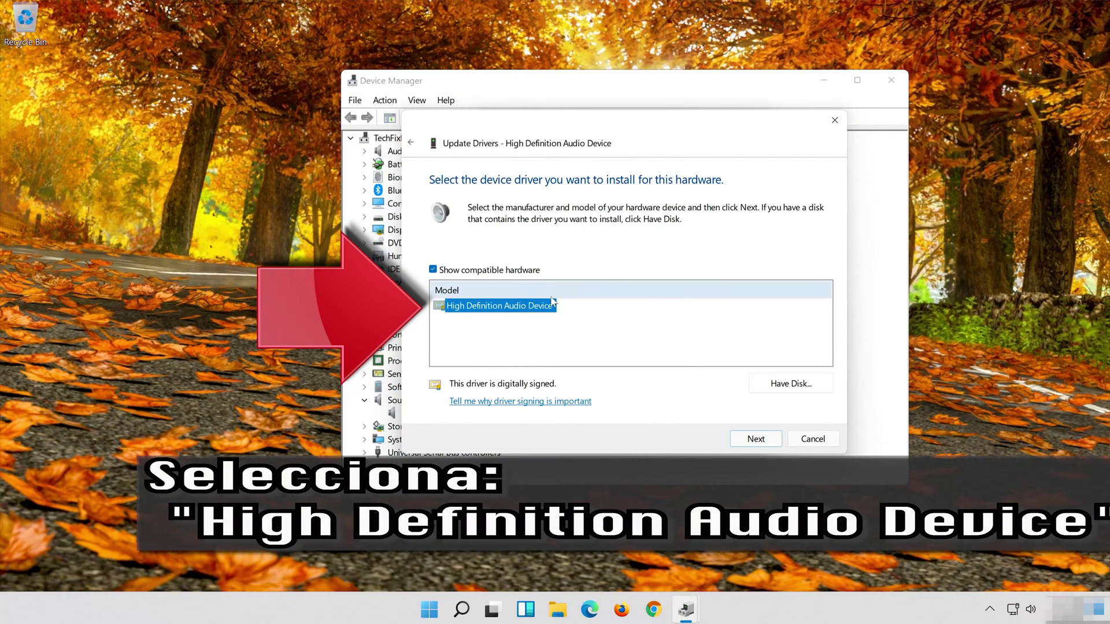
click(768, 443)
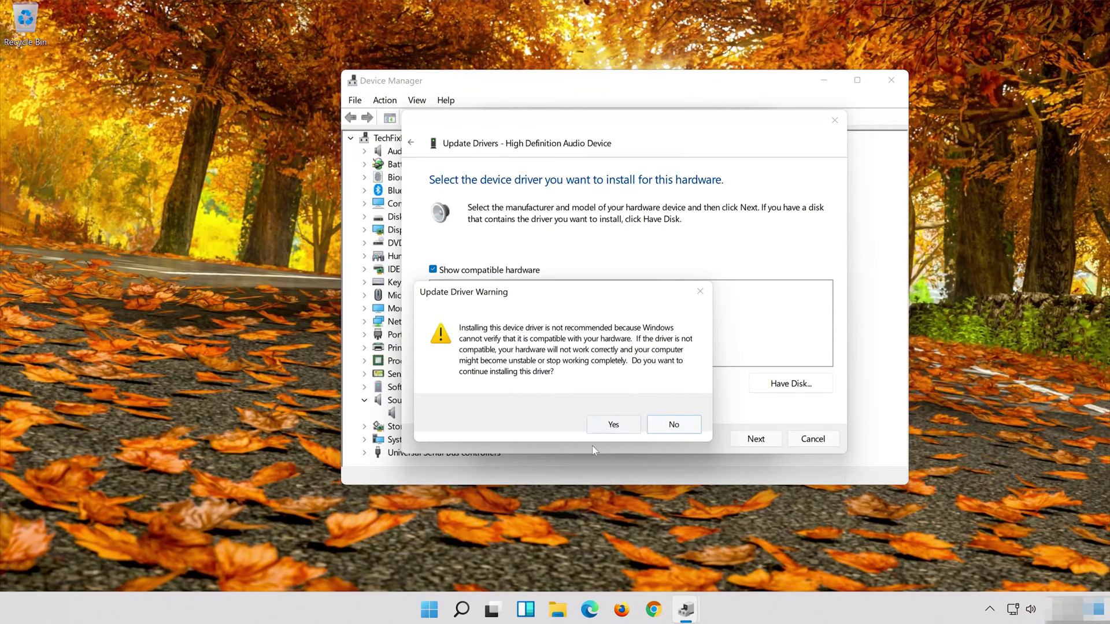
click(614, 426)
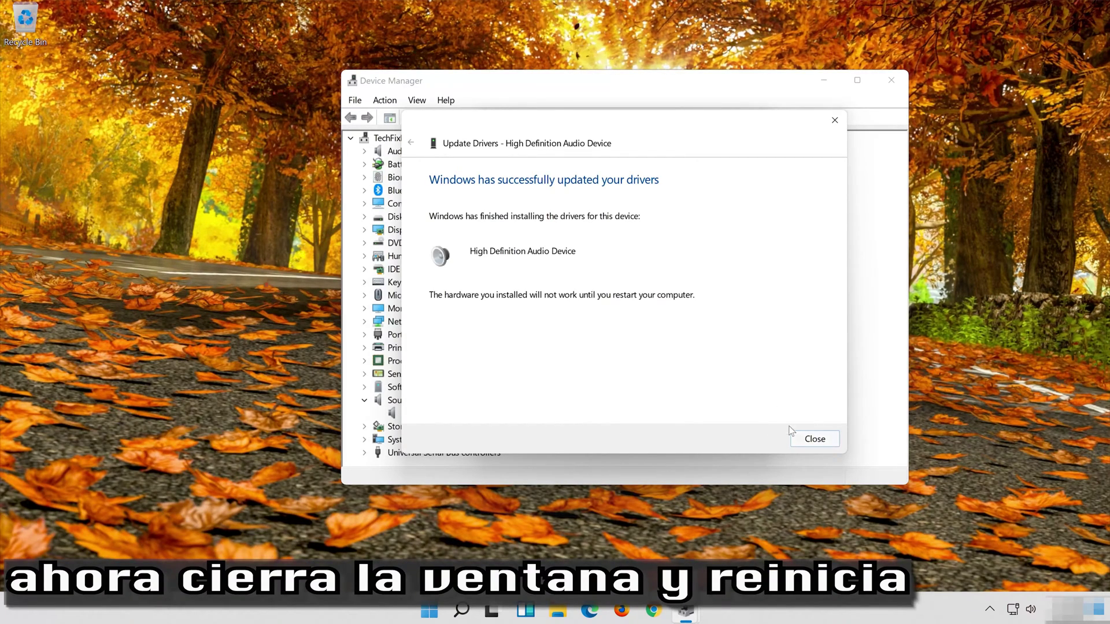
click(814, 438)
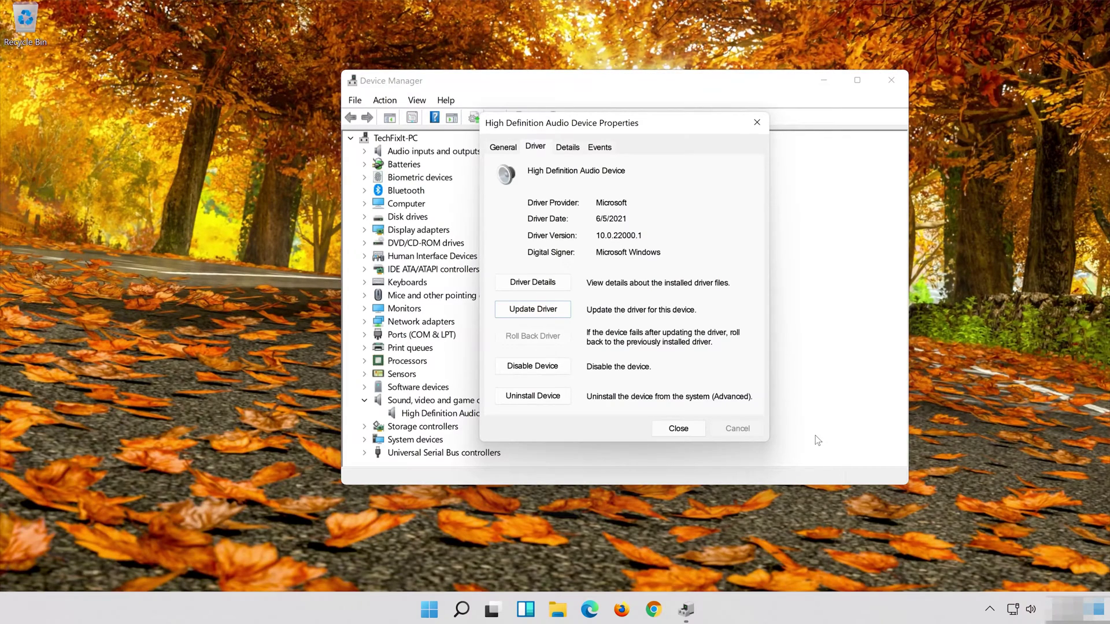
click(678, 428)
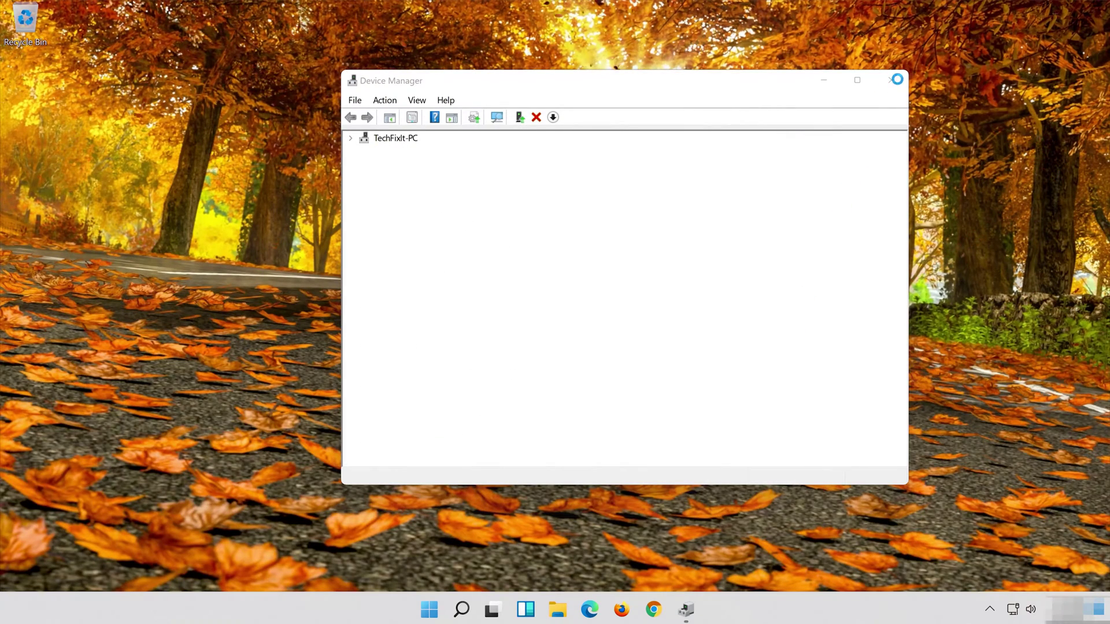